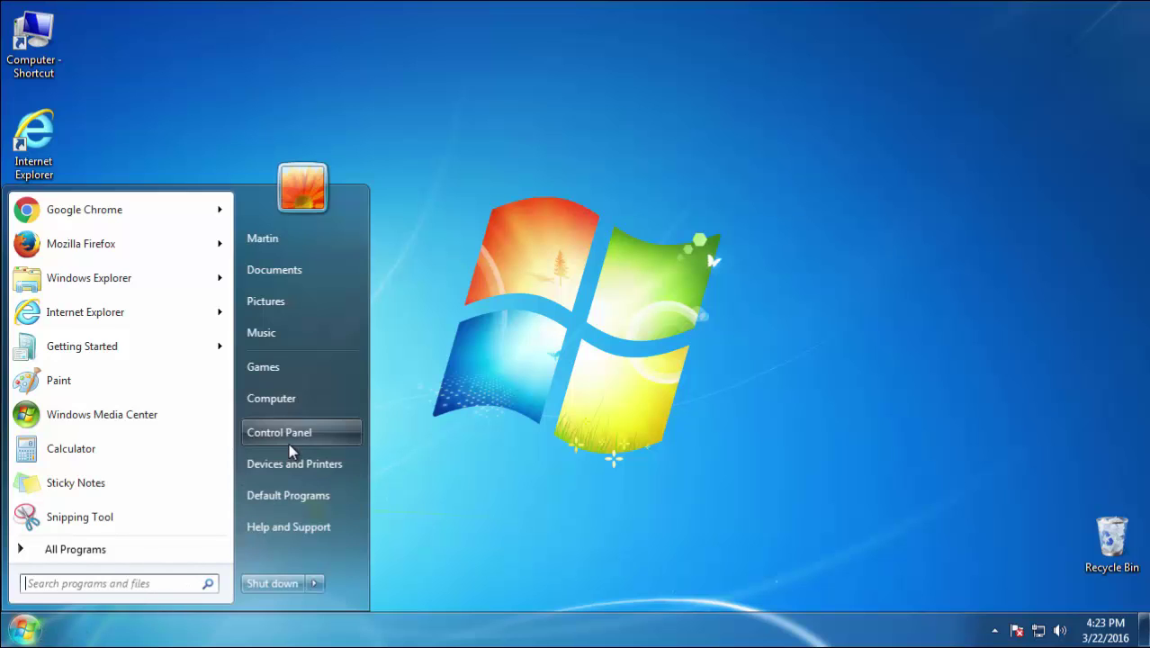
Step: Open the list of installed programs in Control Panel and sort it by installation date, newest first
click(289, 441)
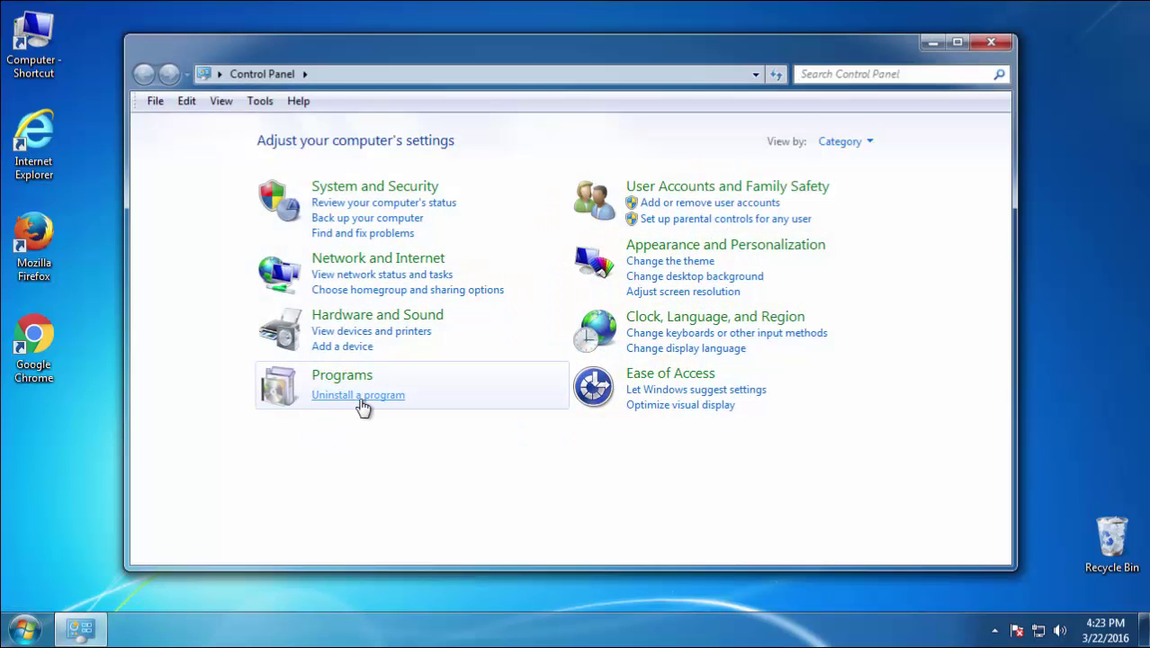
click(360, 395)
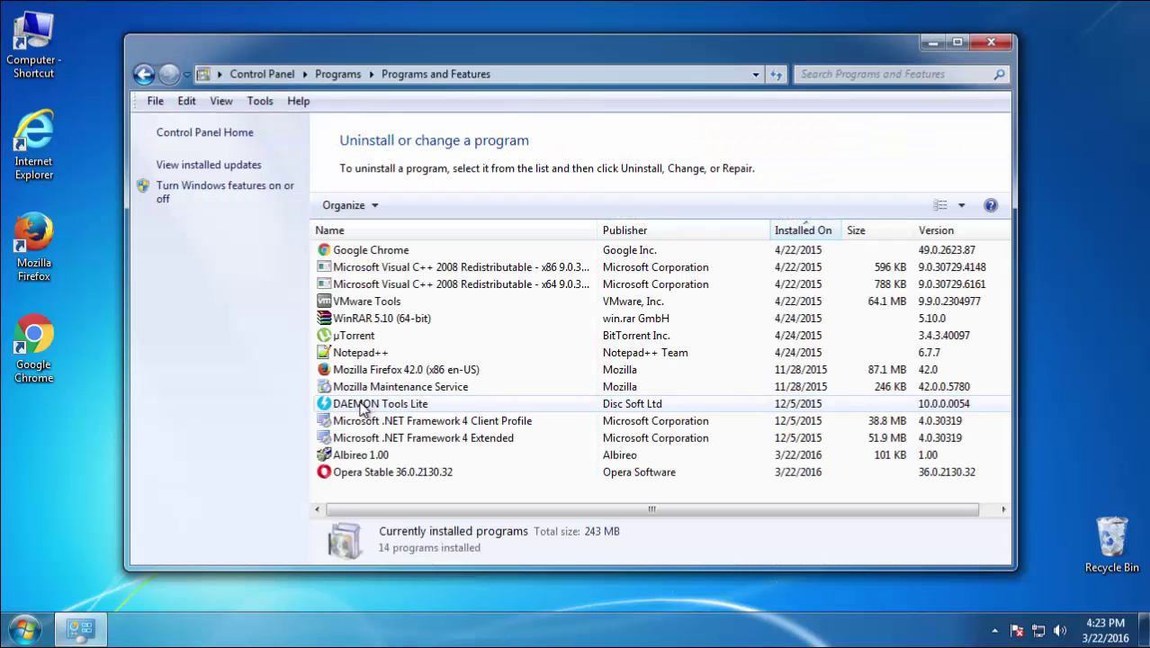
click(813, 232)
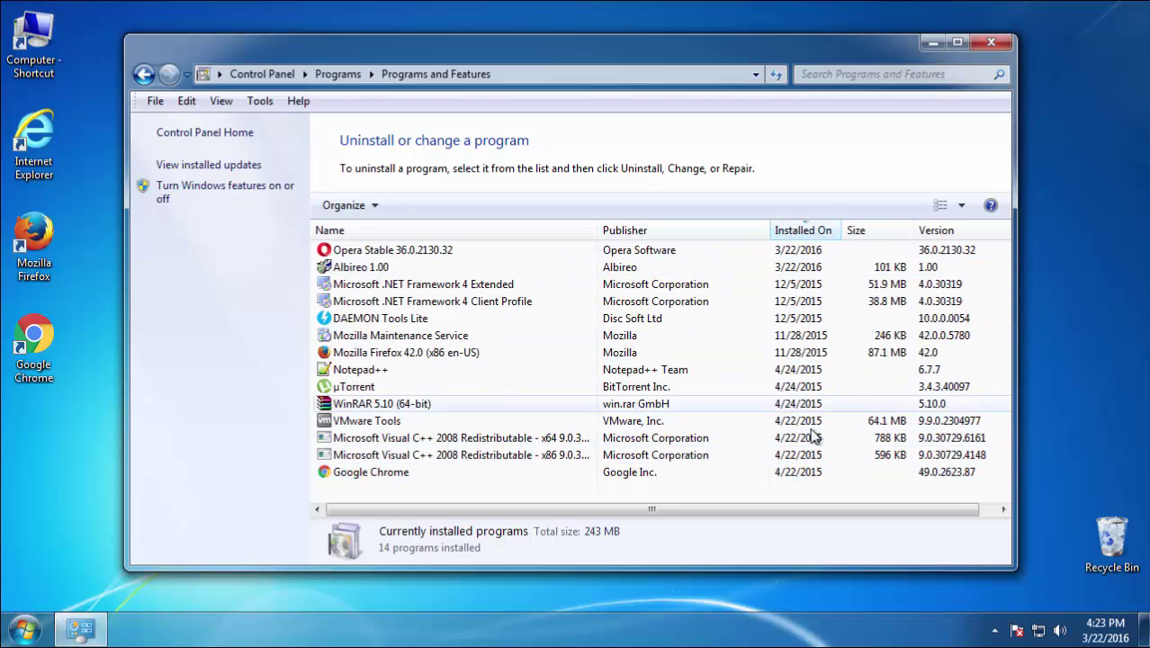
Step: Uninstall Albireo 1.00, finish its removal wizard and close the Programs and Features window
click(368, 268)
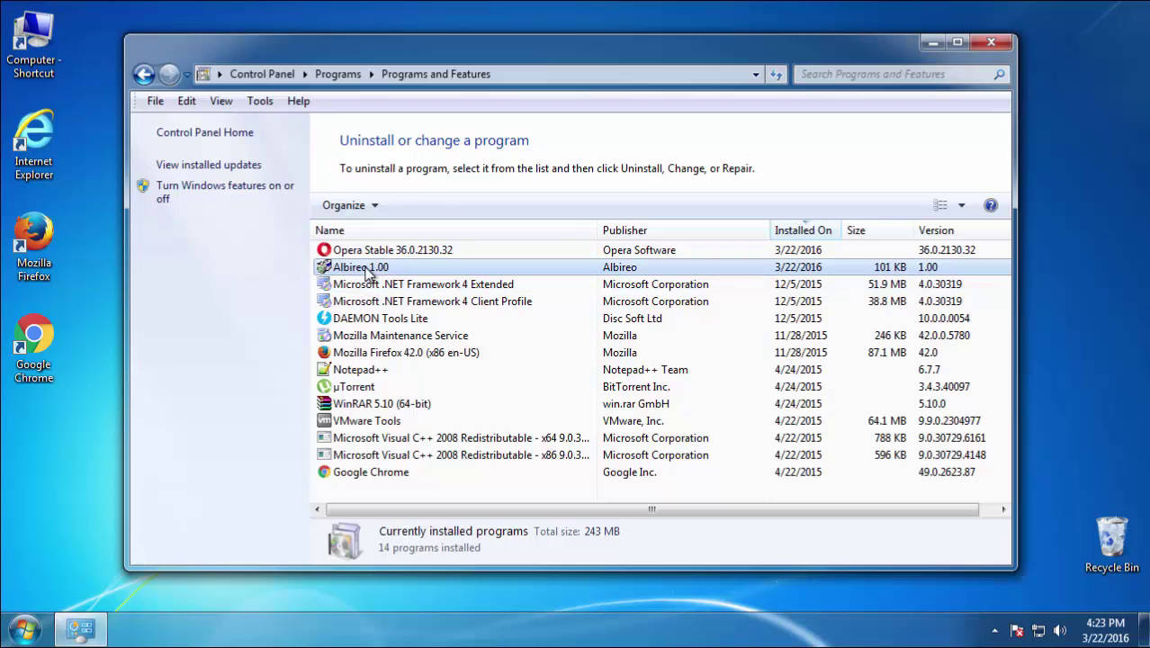
click(409, 205)
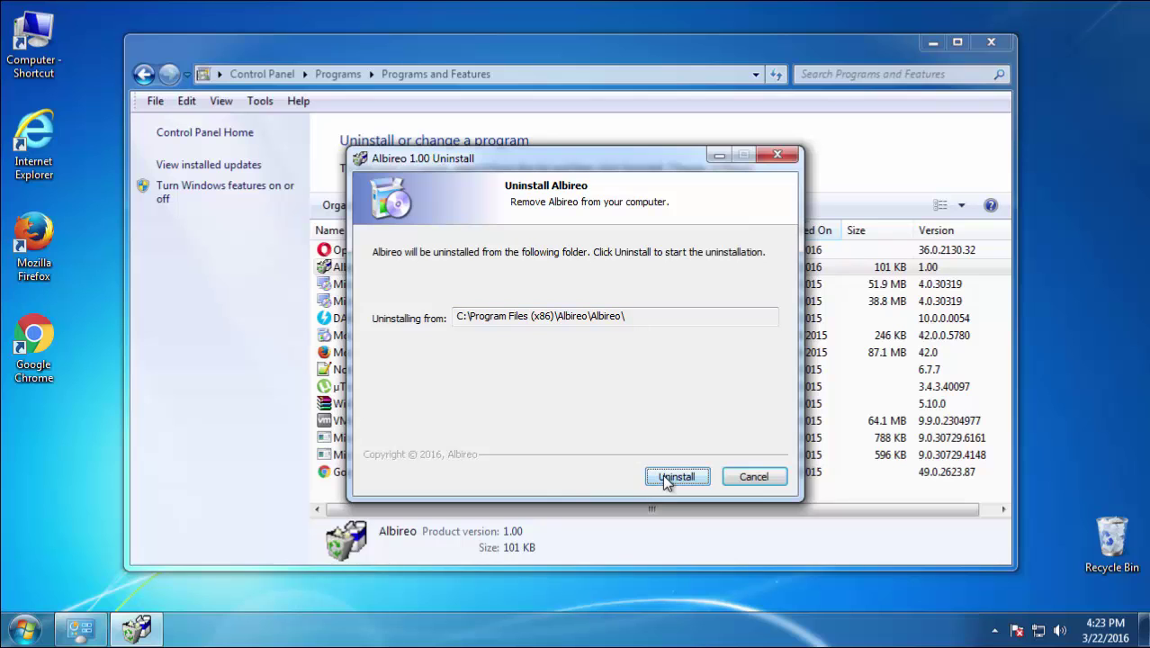
click(667, 480)
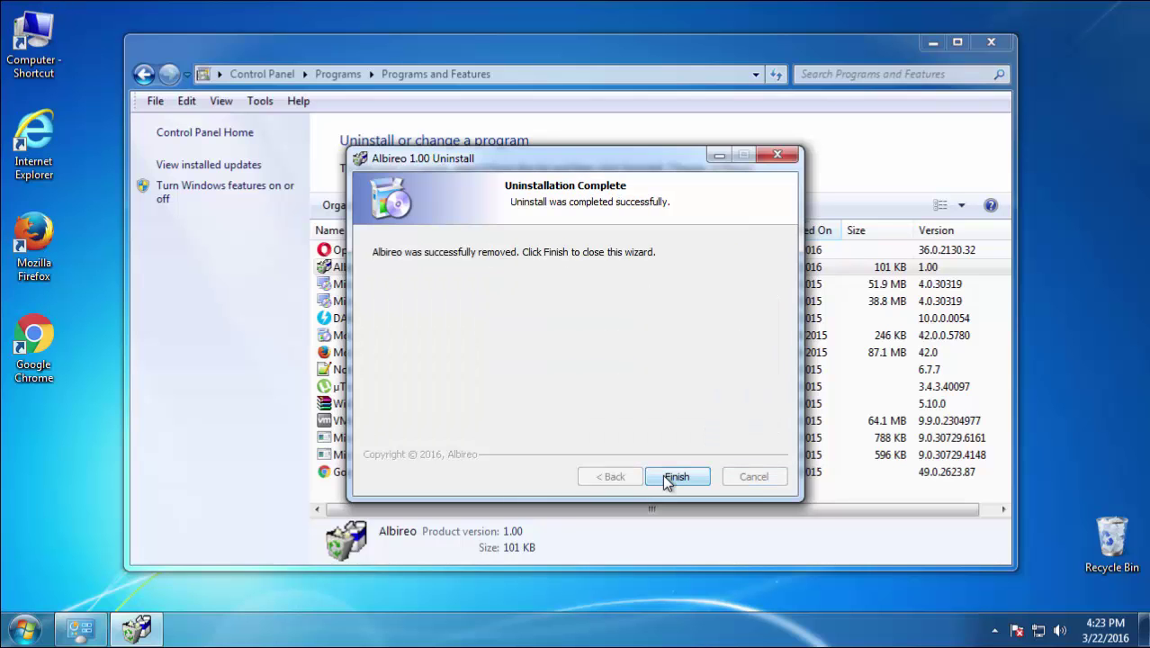
click(667, 480)
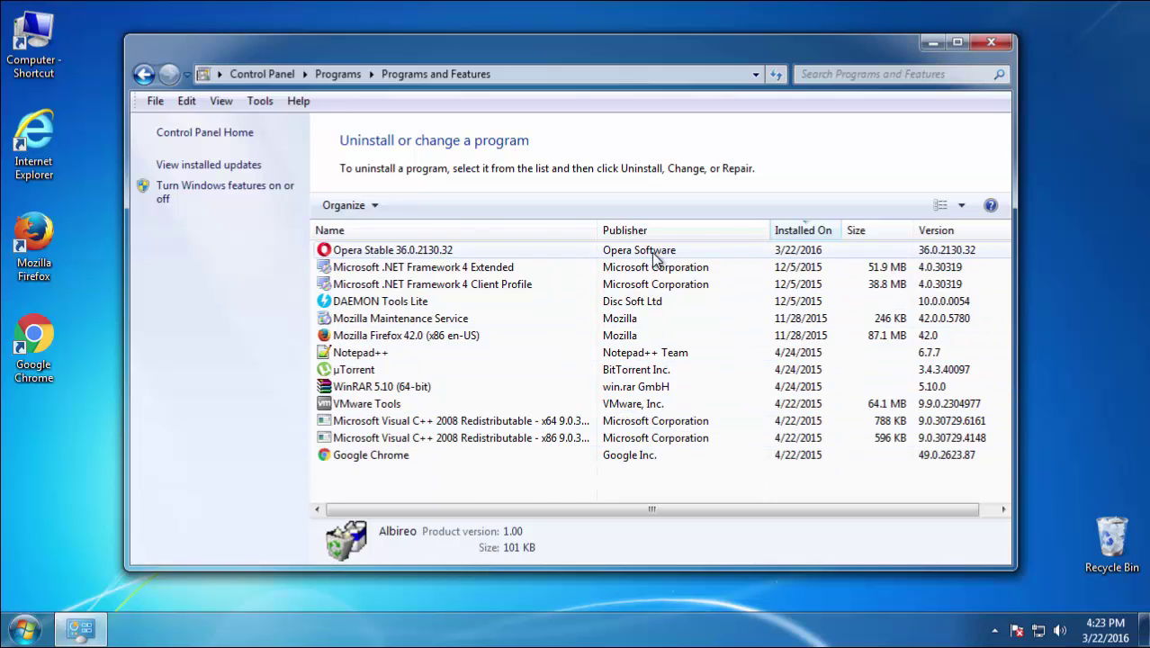
click(993, 43)
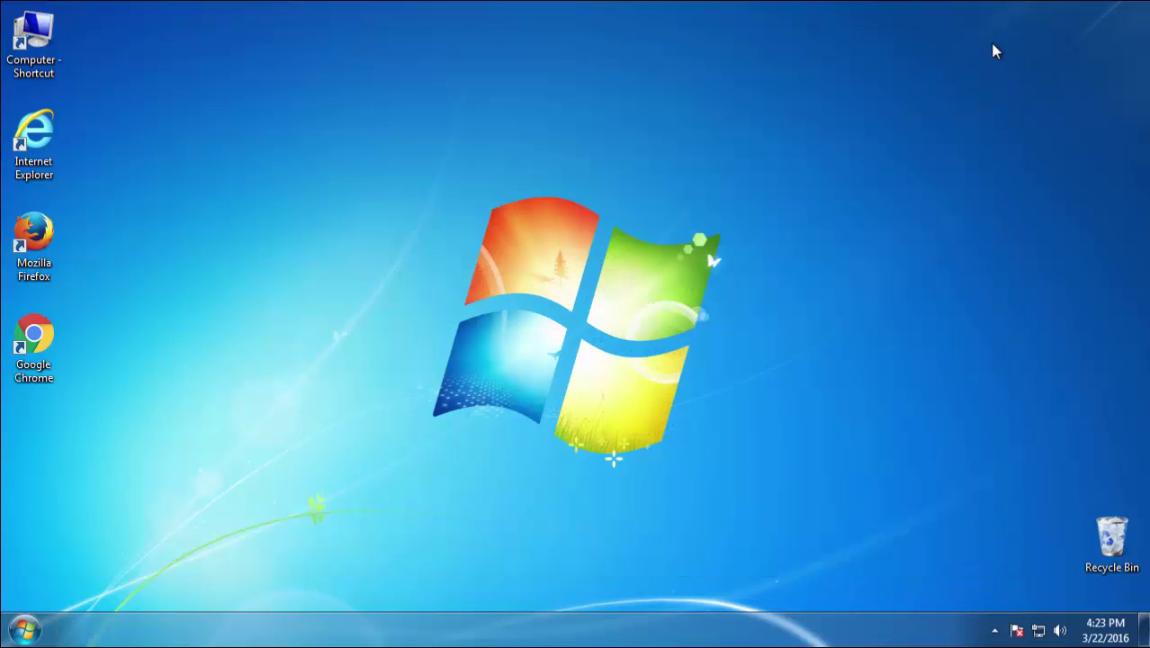
Step: Restart the computer and boot Windows 7 into Safe Mode from the advanced boot options
click(25, 628)
click(315, 583)
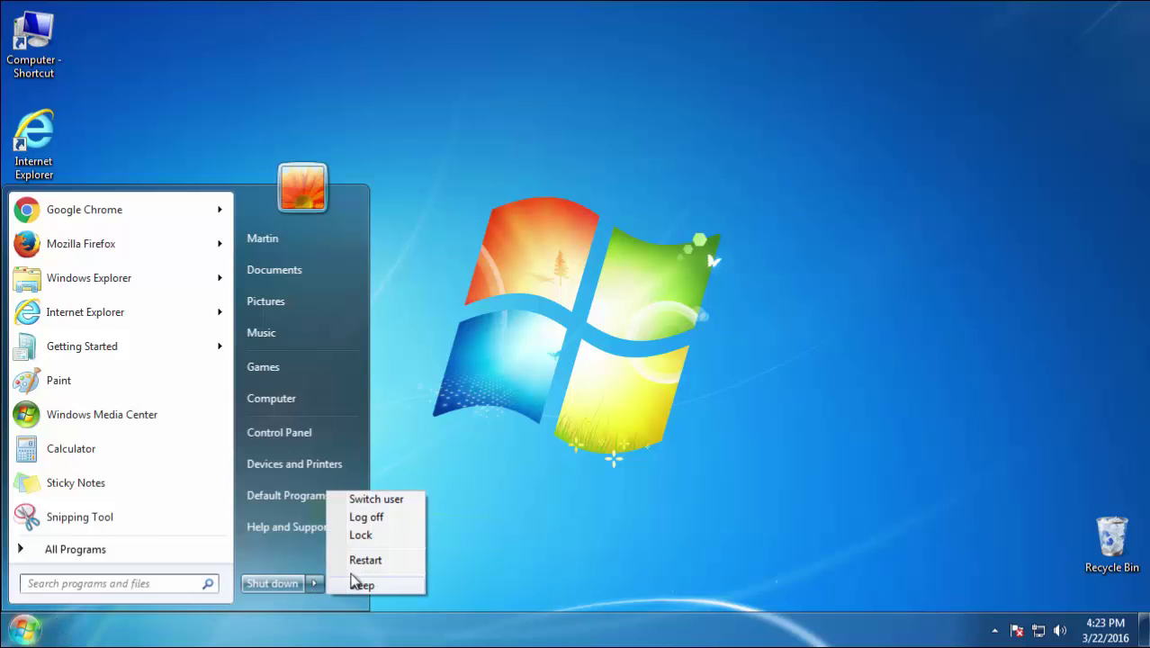
click(359, 561)
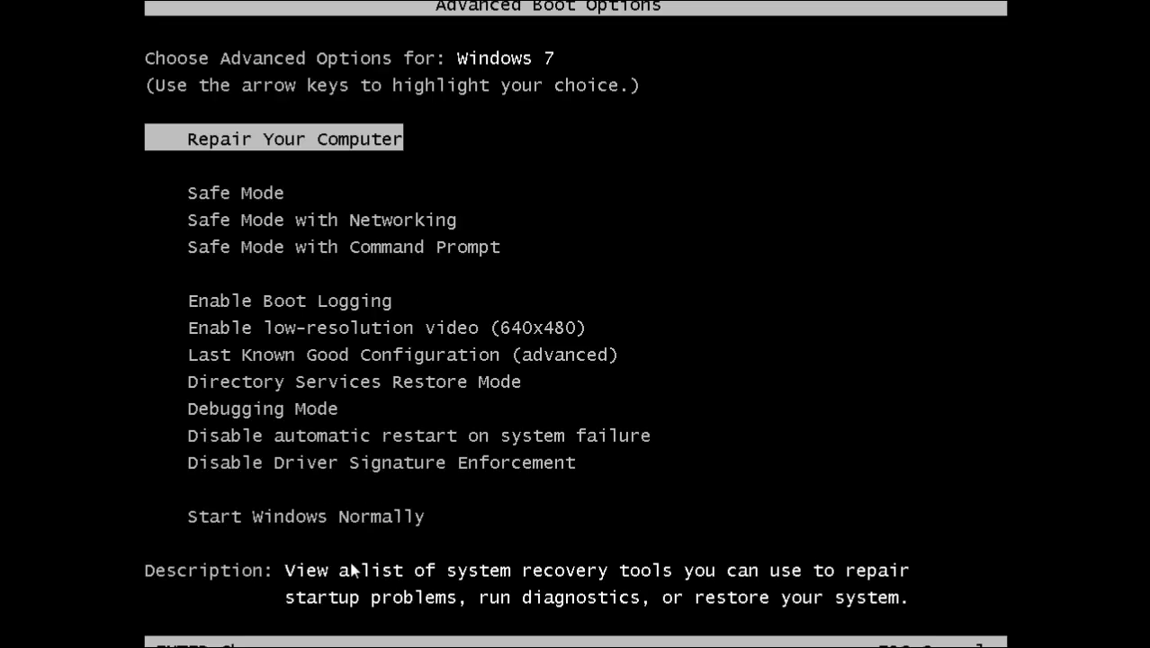
key(Down)
key(Return)
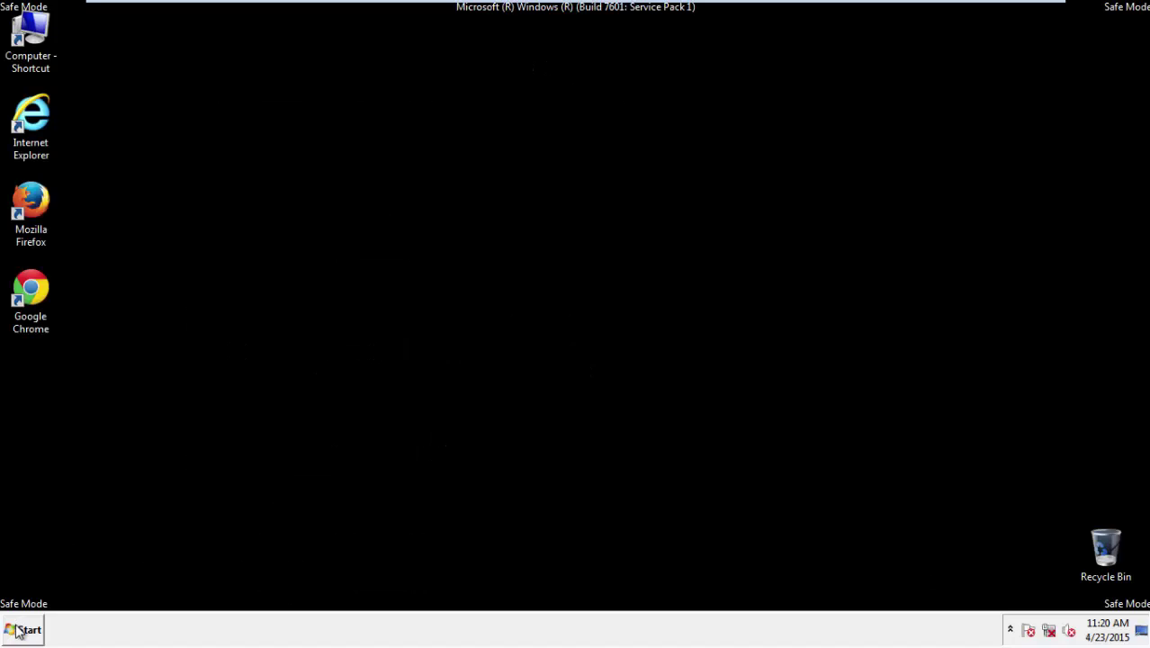
Step: Find regedit through the Start search and launch the Registry Editor
click(22, 630)
click(53, 591)
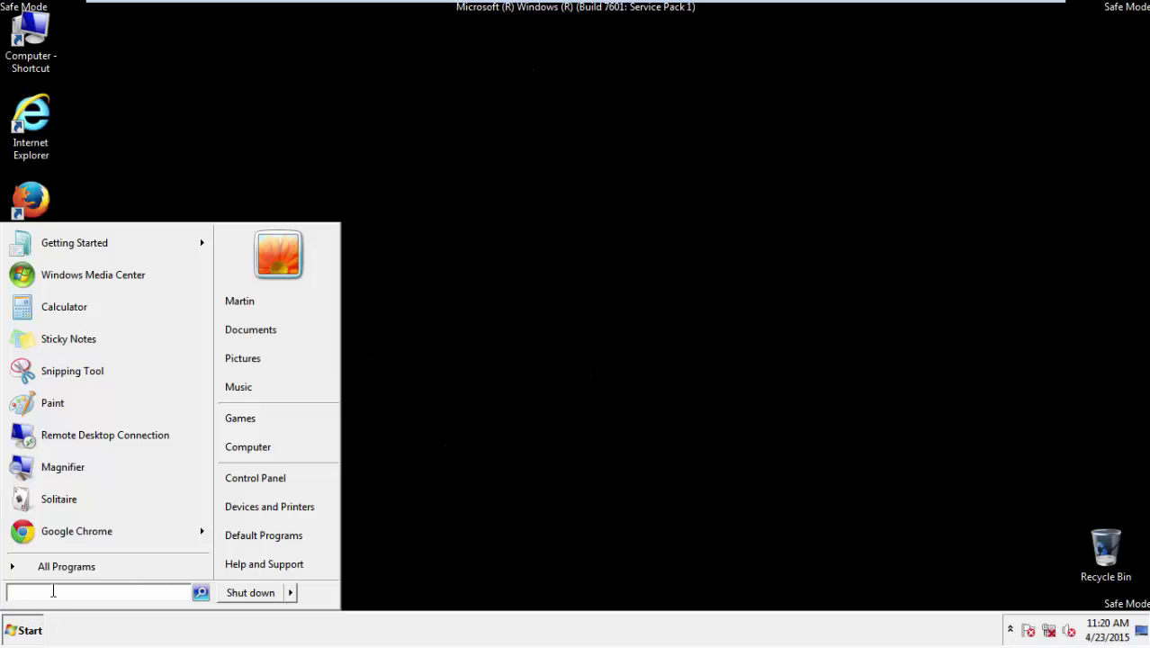
text(regedit)
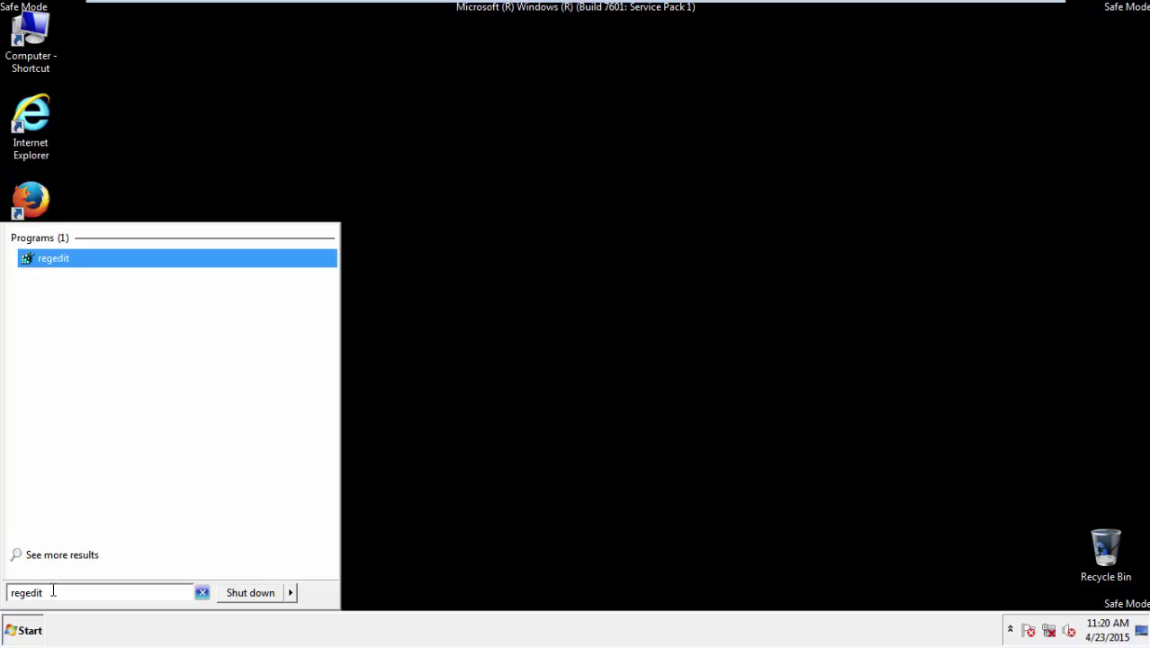
key(Return)
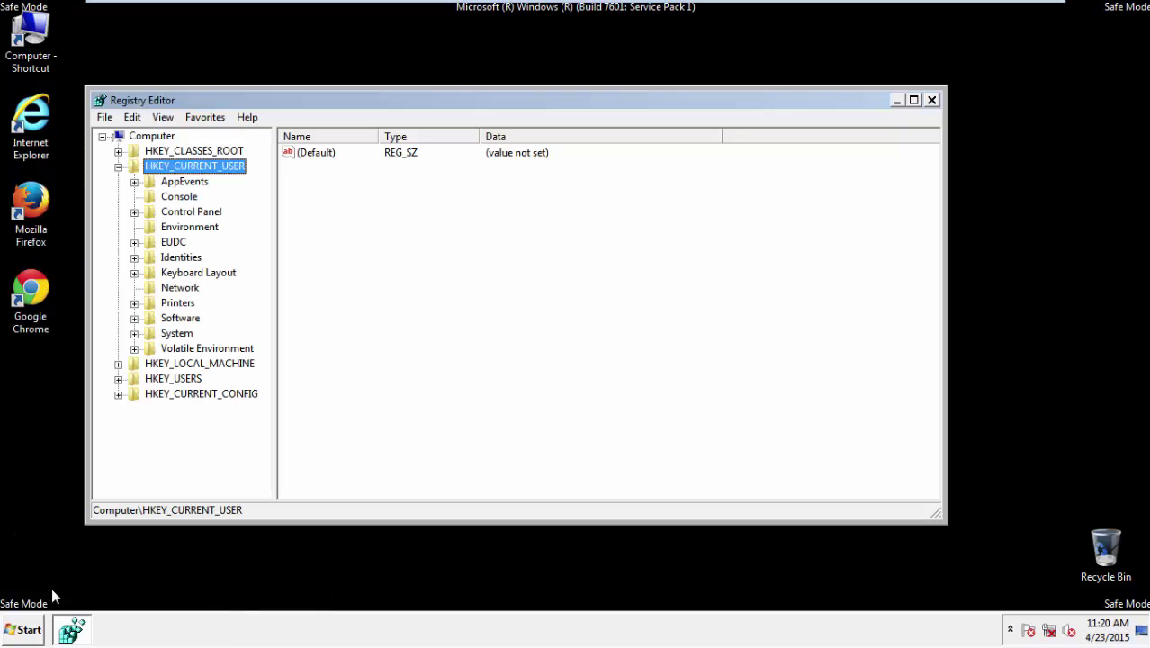
Step: Go to the registry key HKEY_CURRENT_USER\Software\Microsoft\Internet Explorer\Main
click(118, 166)
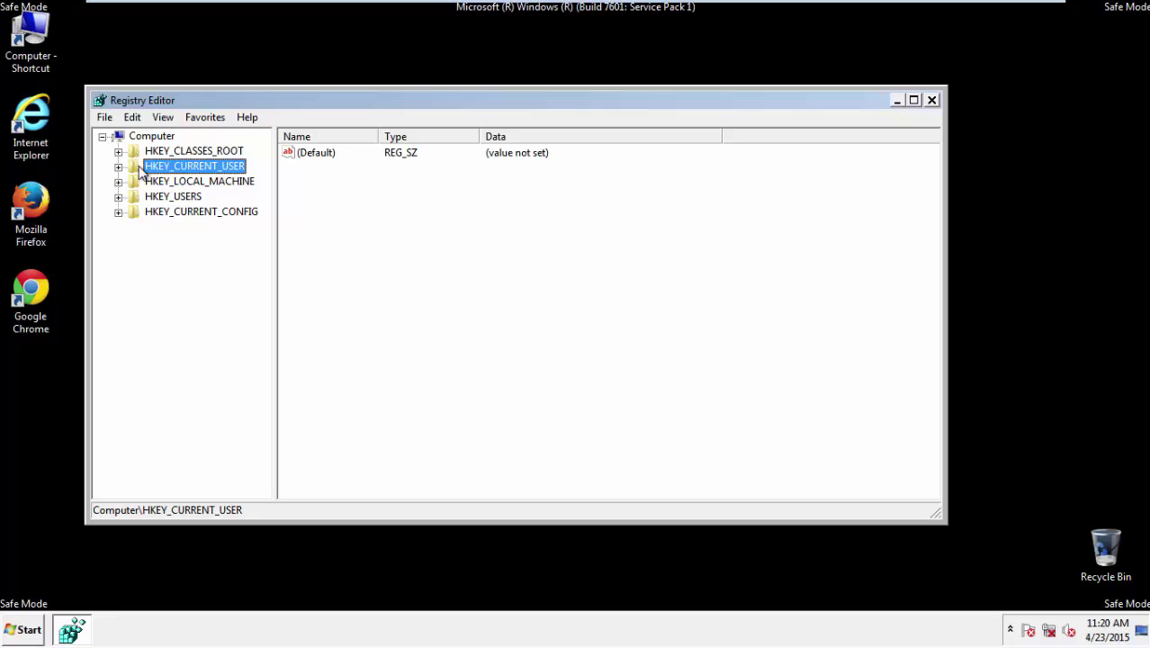
double_click(189, 171)
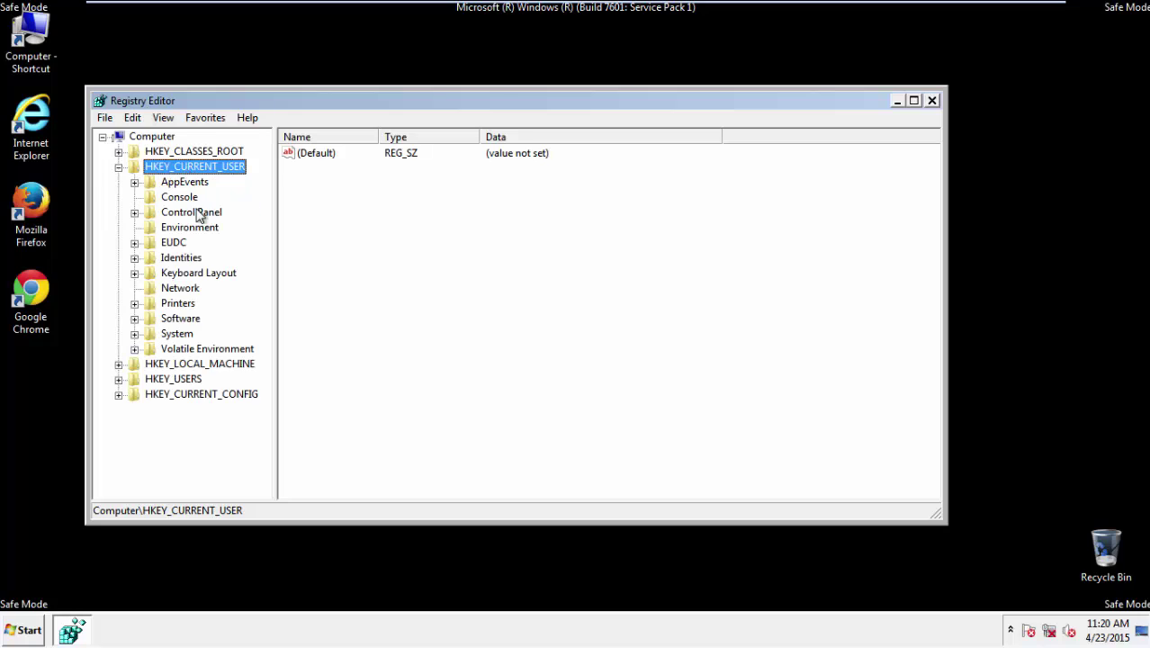
double_click(180, 319)
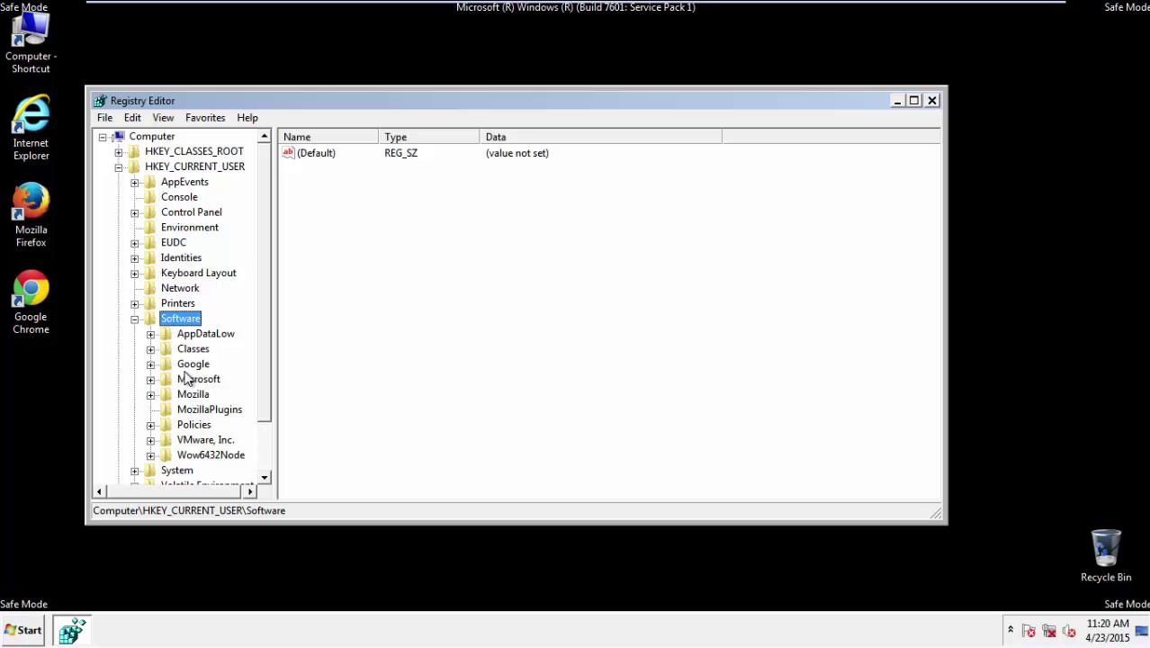
double_click(191, 380)
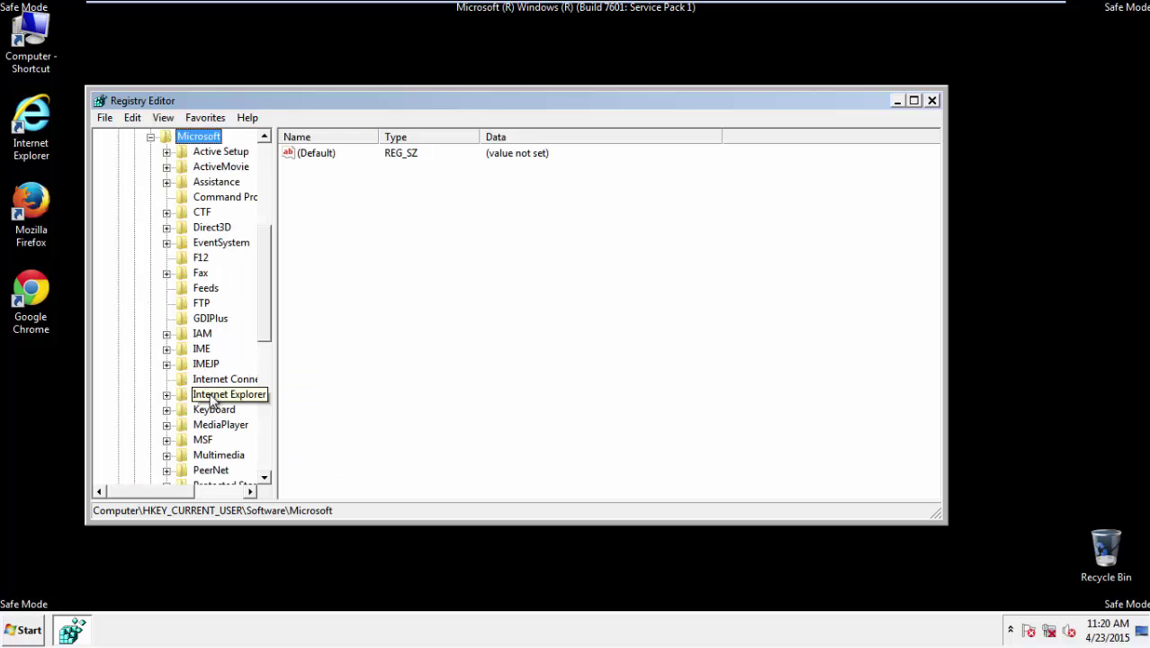
double_click(213, 399)
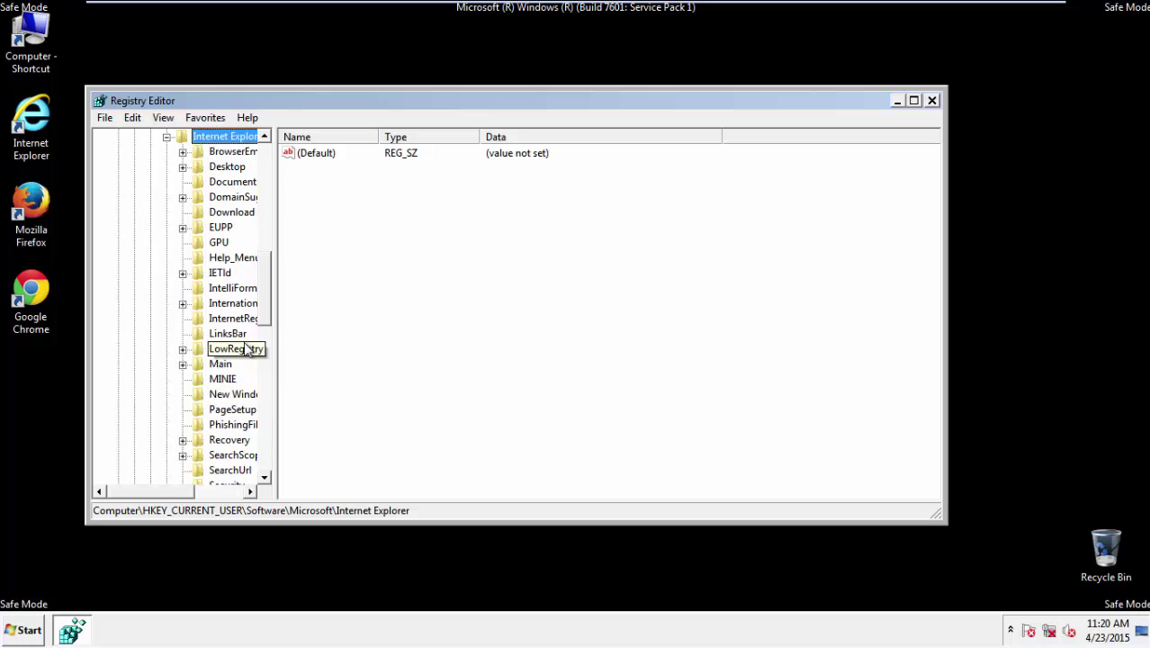
scroll(267, 315, down, 2)
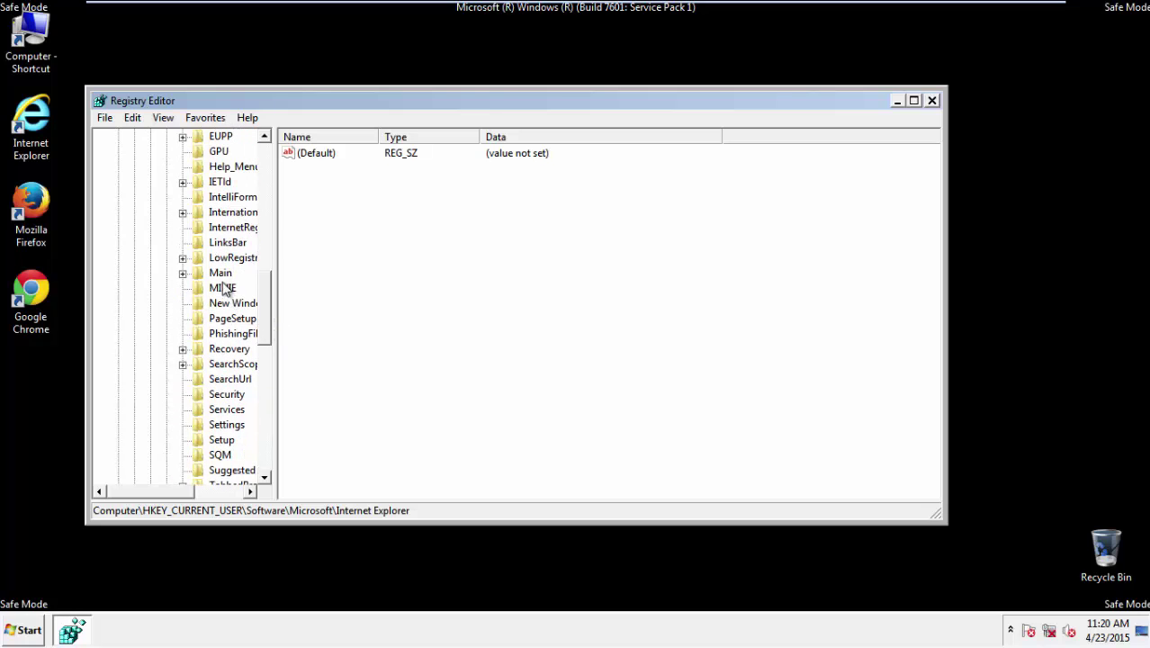
click(220, 274)
double_click(220, 274)
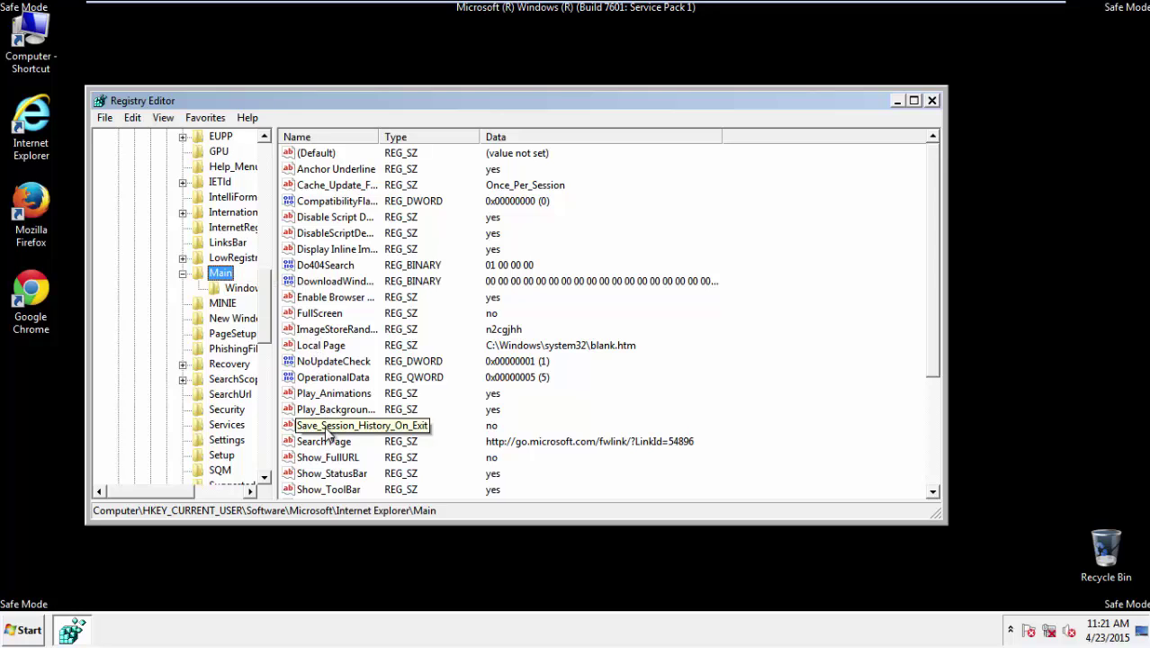
Step: Permanently delete the Start Page value from the Internet Explorer Main key and close the Registry Editor
scroll(327, 432, down, 3)
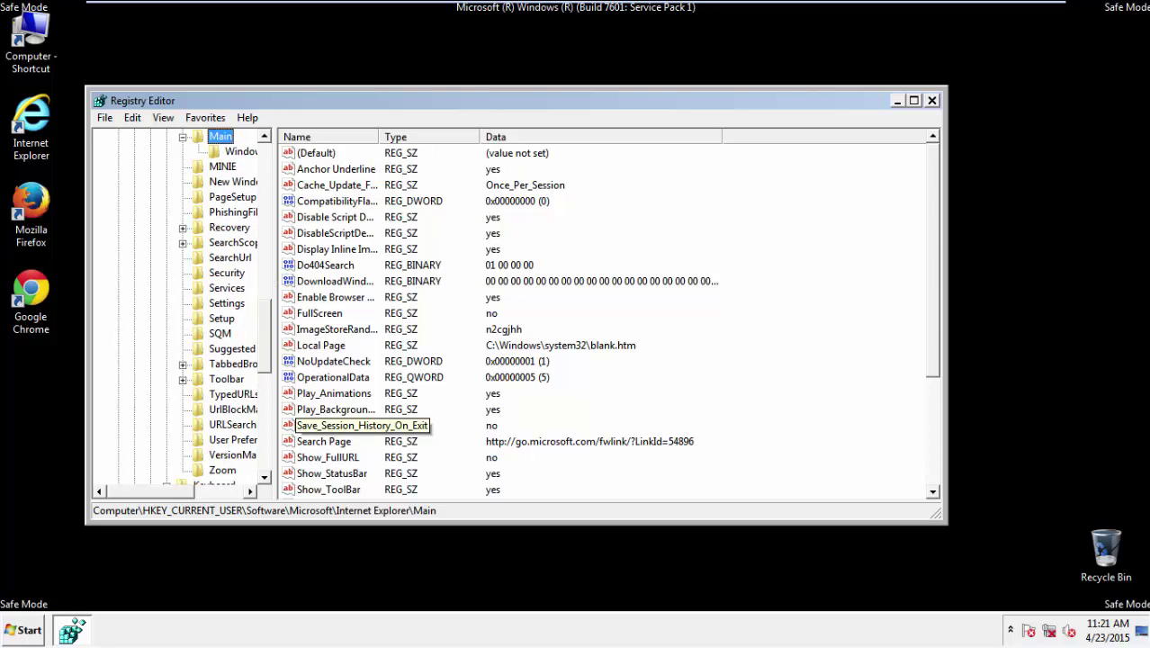
drag(926, 335, 926, 436)
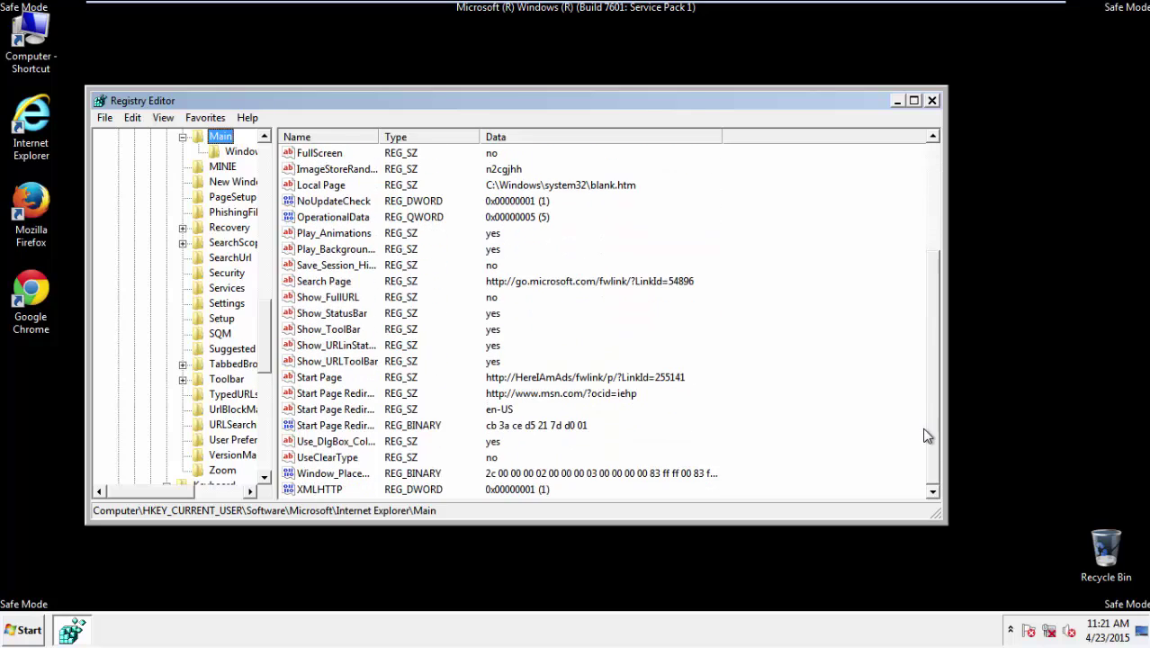
right_click(310, 379)
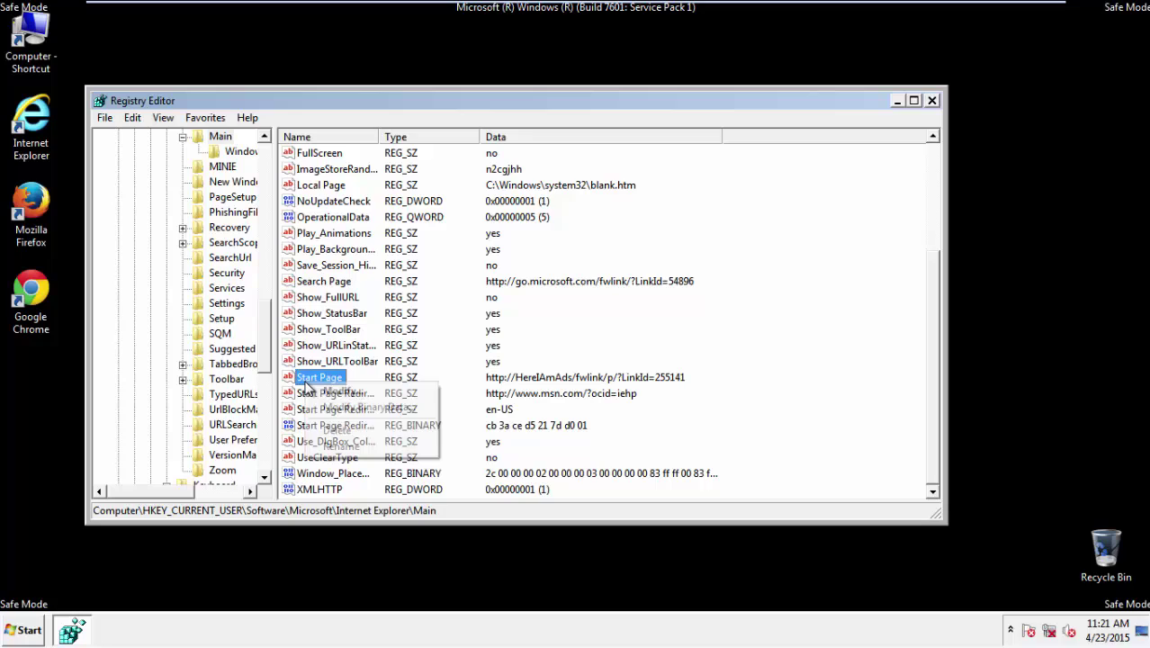
click(336, 430)
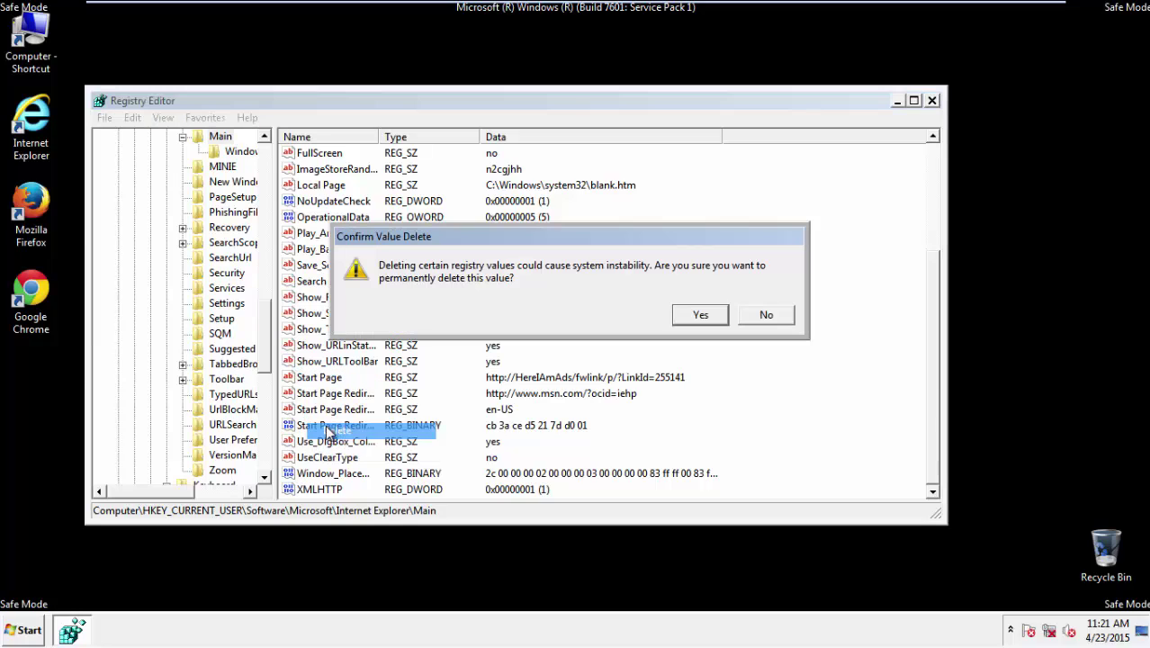
click(698, 313)
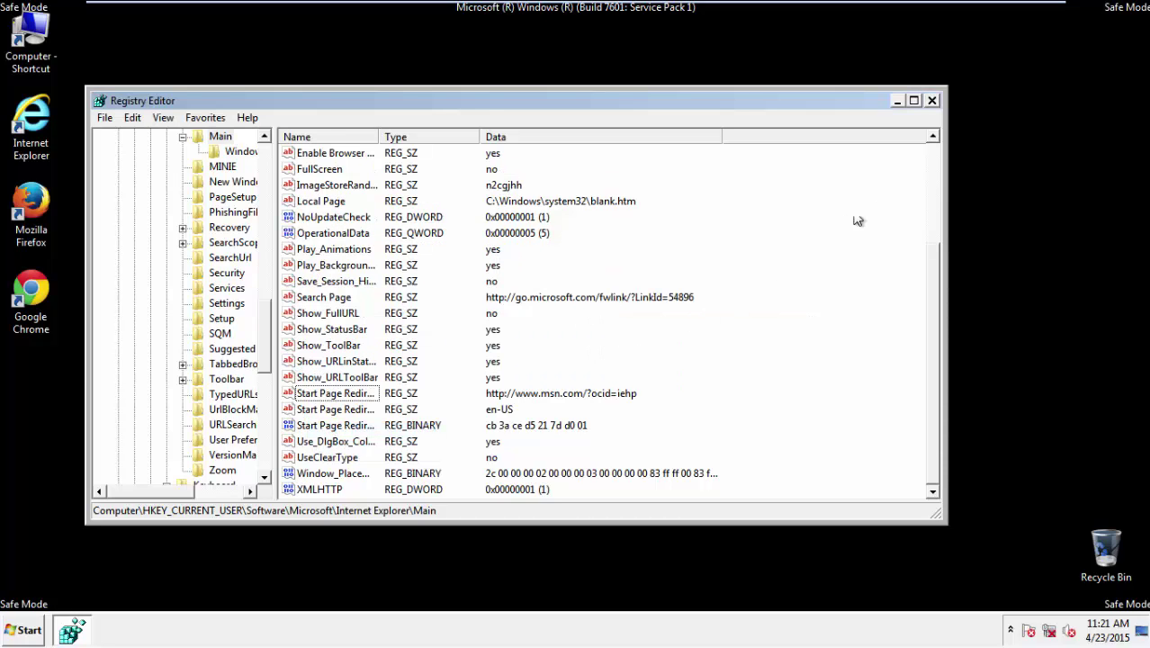
click(931, 101)
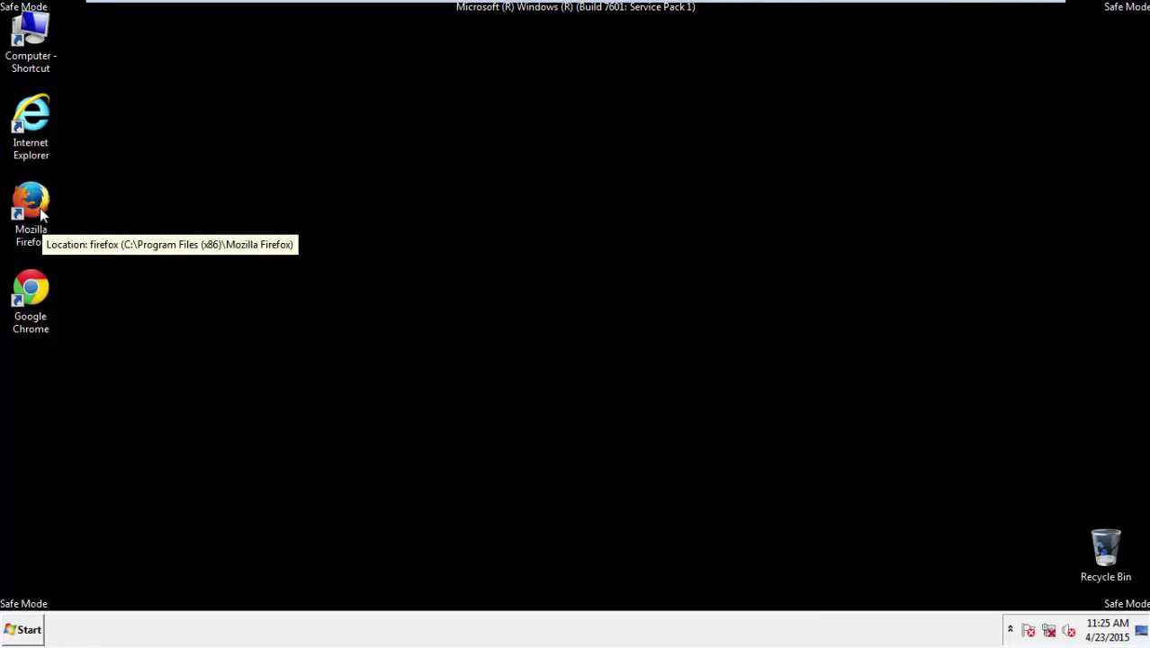
Step: Launch Mozilla Firefox and decline making it the default browser
double_click(41, 212)
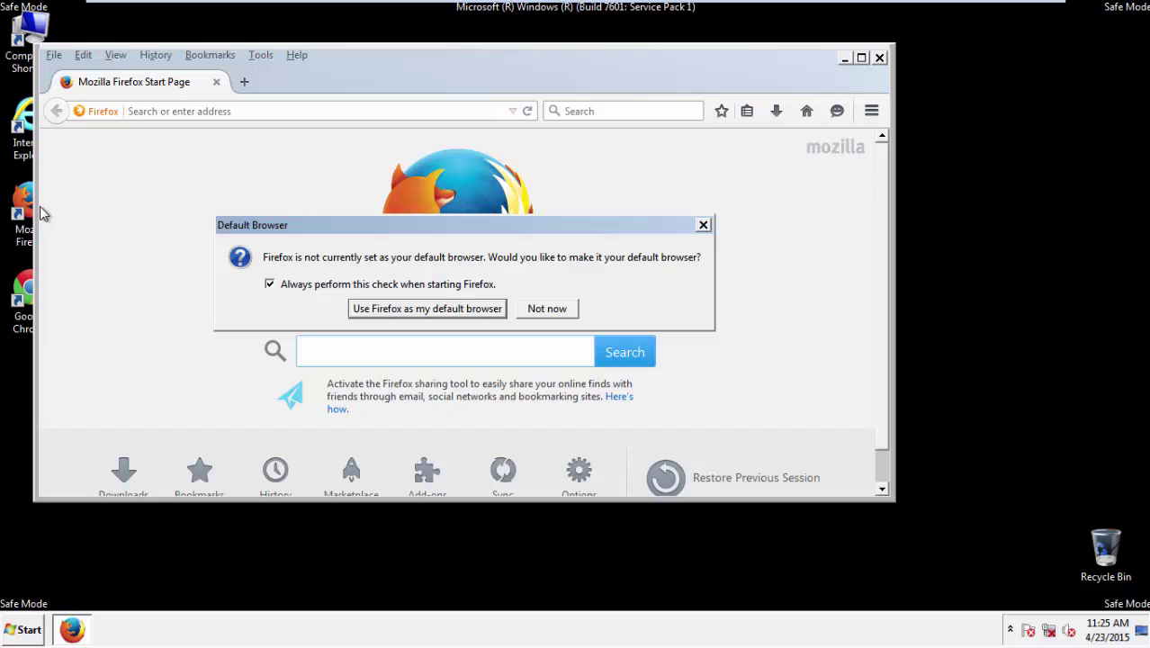
click(564, 311)
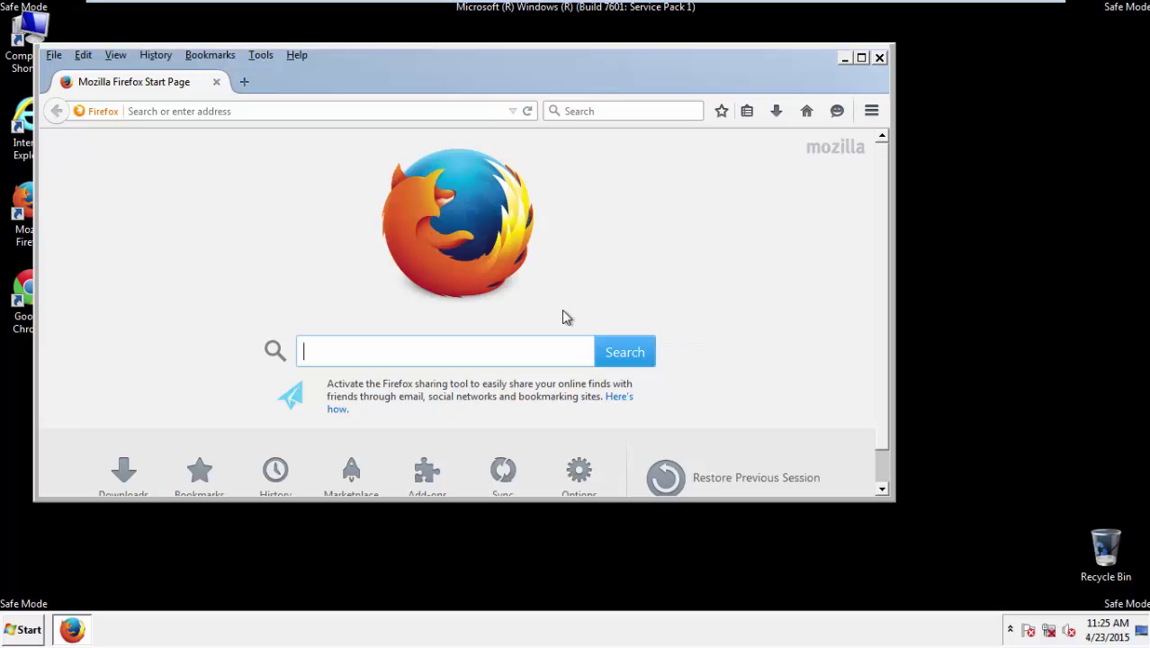
Step: Hide the Firefox menu bar and show it again
right_click(353, 71)
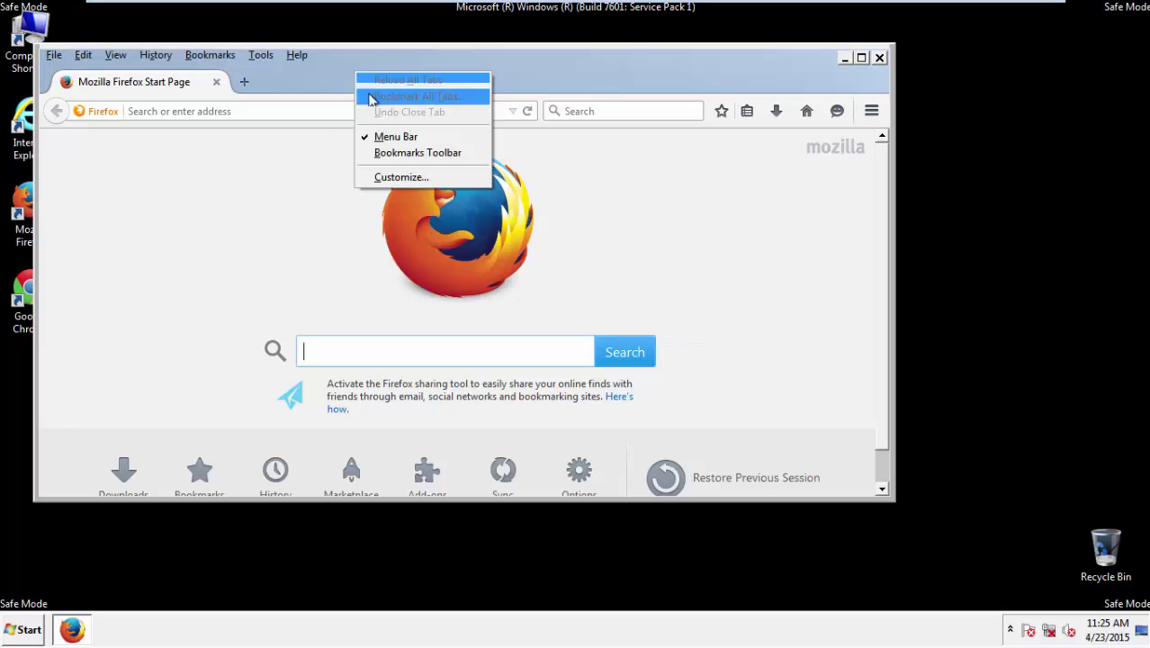
click(387, 137)
right_click(362, 75)
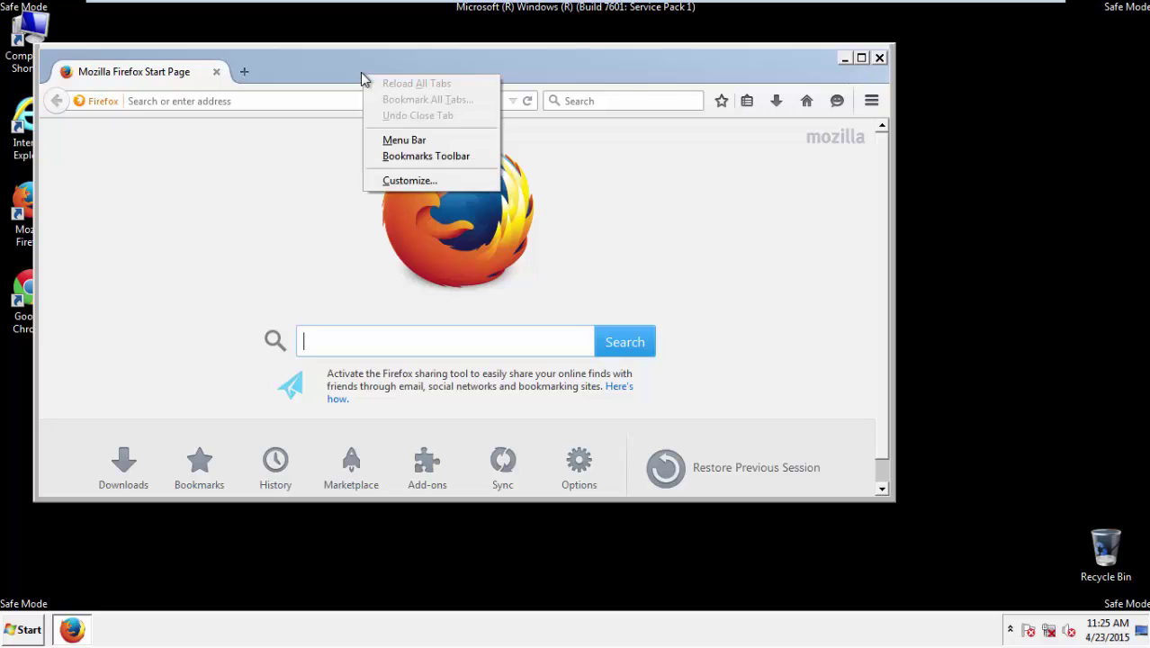
click(385, 140)
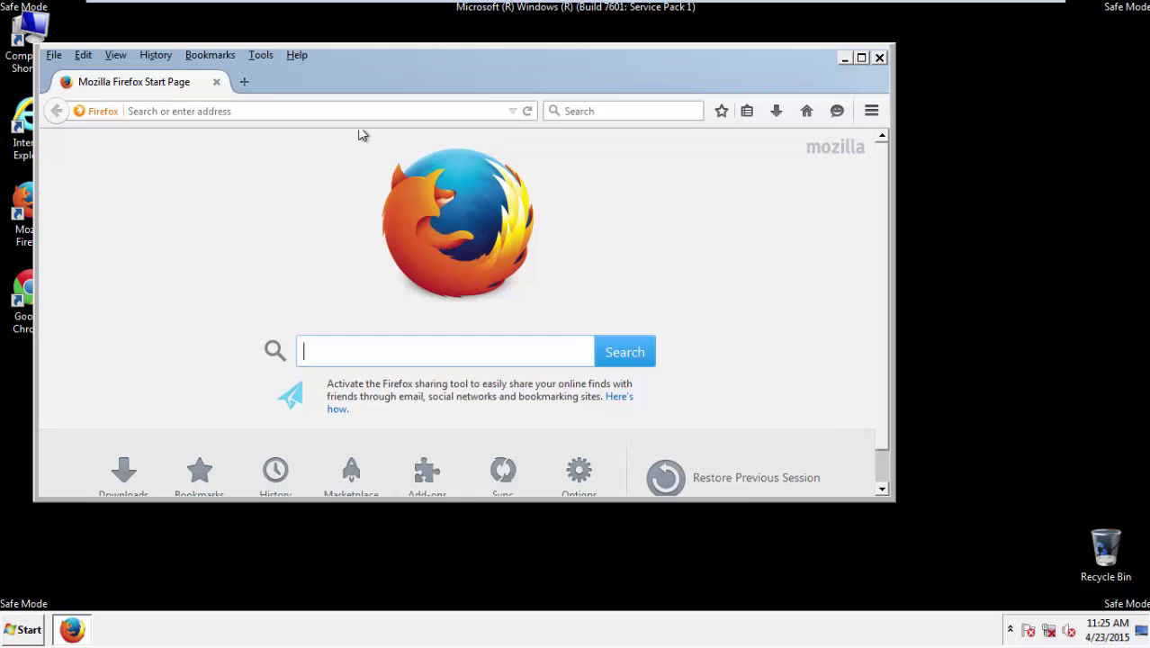
Step: Clear Firefox's history for the time range Everything, with offline website data and site preferences included
click(155, 55)
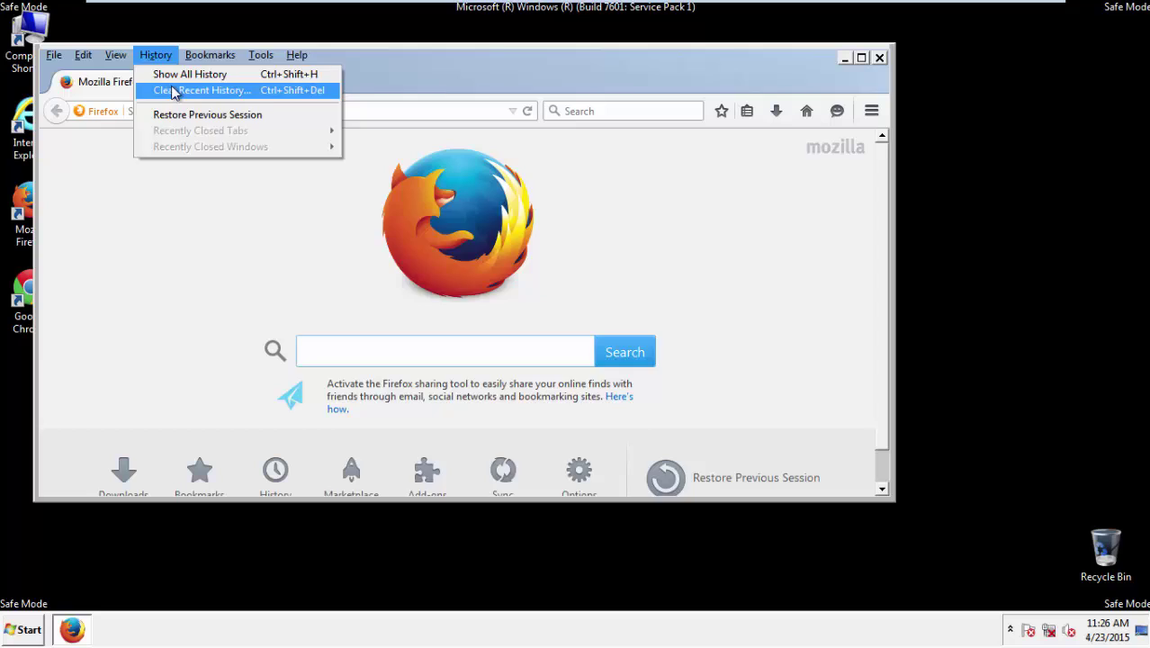
click(173, 92)
click(428, 250)
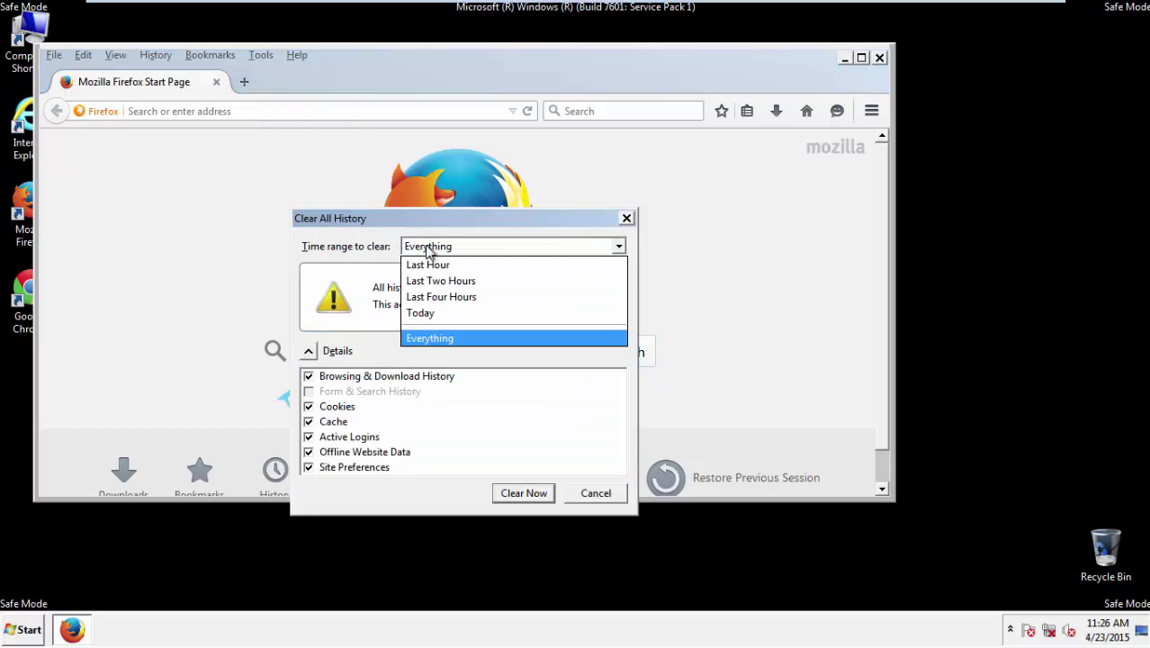
click(432, 338)
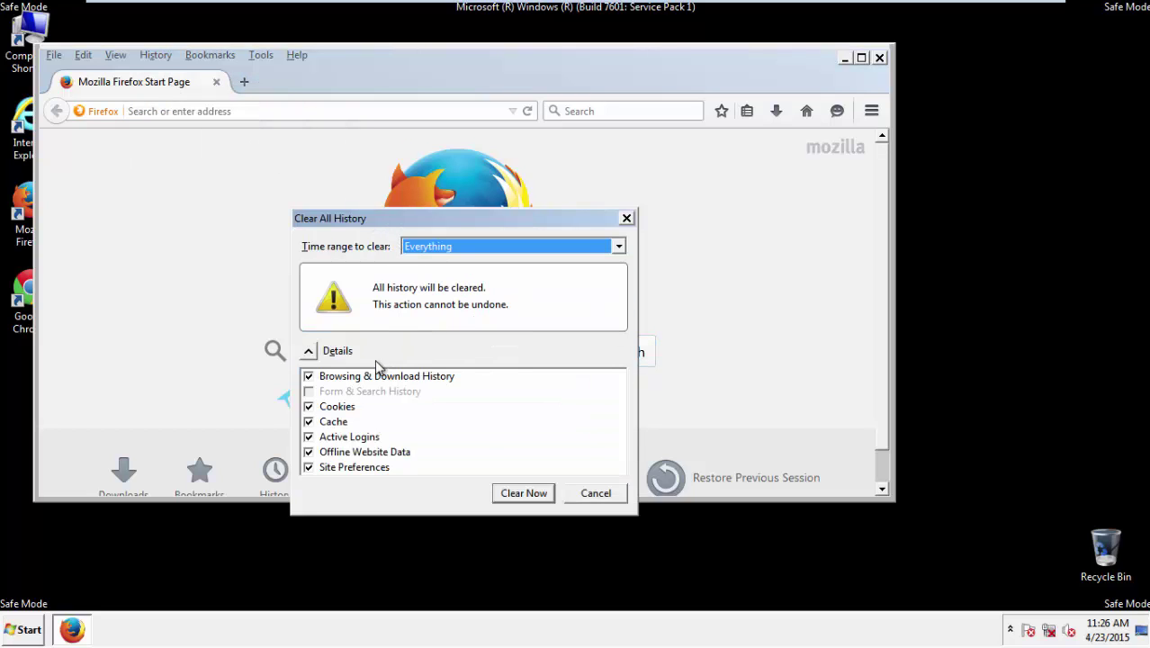
click(309, 453)
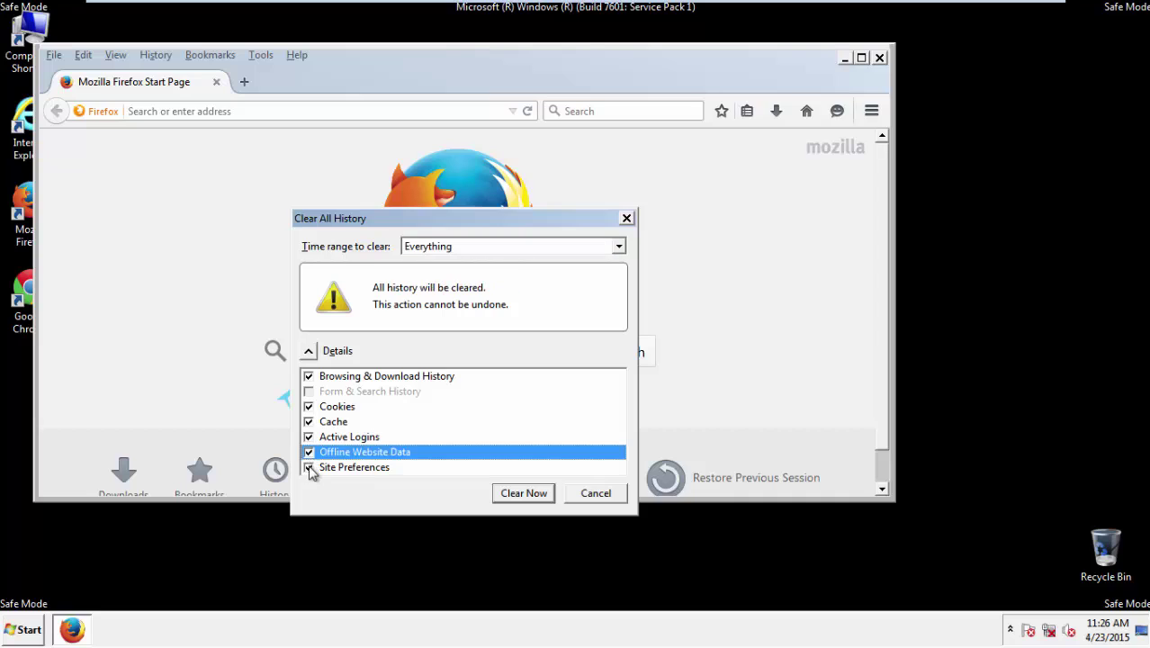
click(309, 468)
click(308, 468)
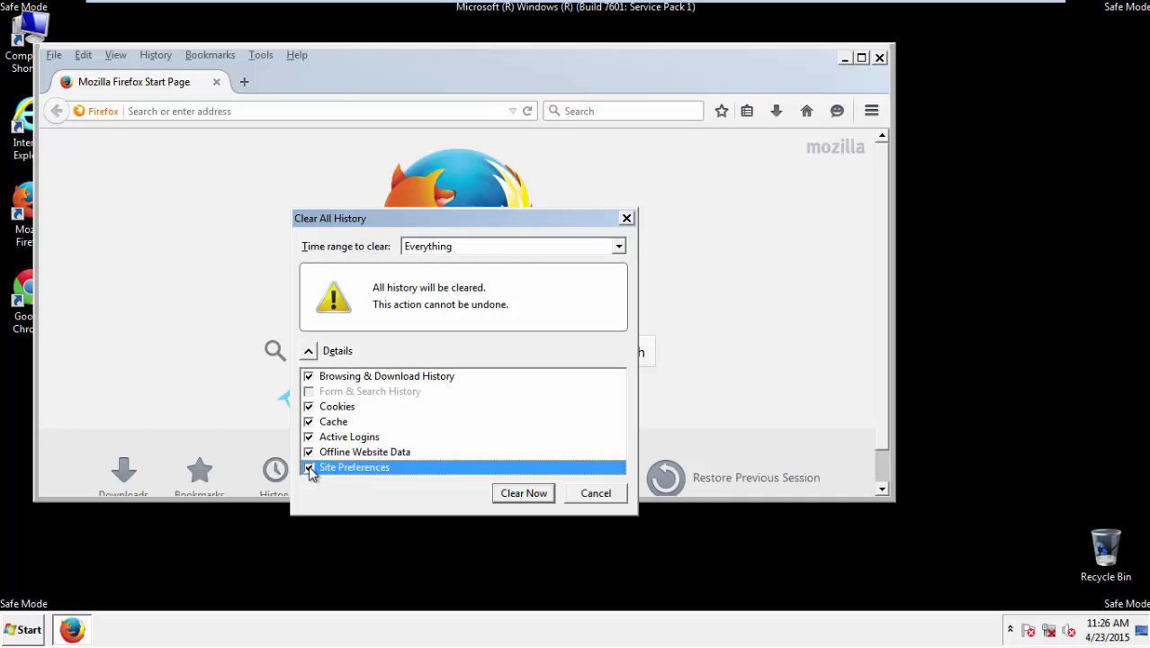
click(523, 493)
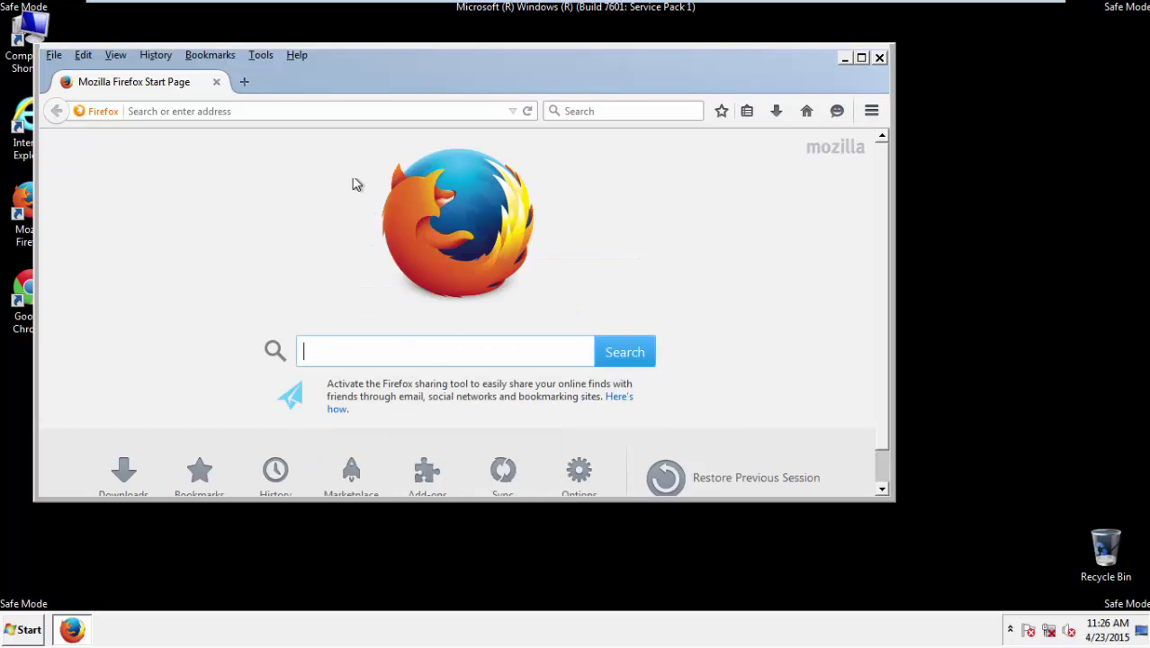
Step: Refresh Firefox from its troubleshooting information, finish the import, and close the browser without making it the default
click(297, 56)
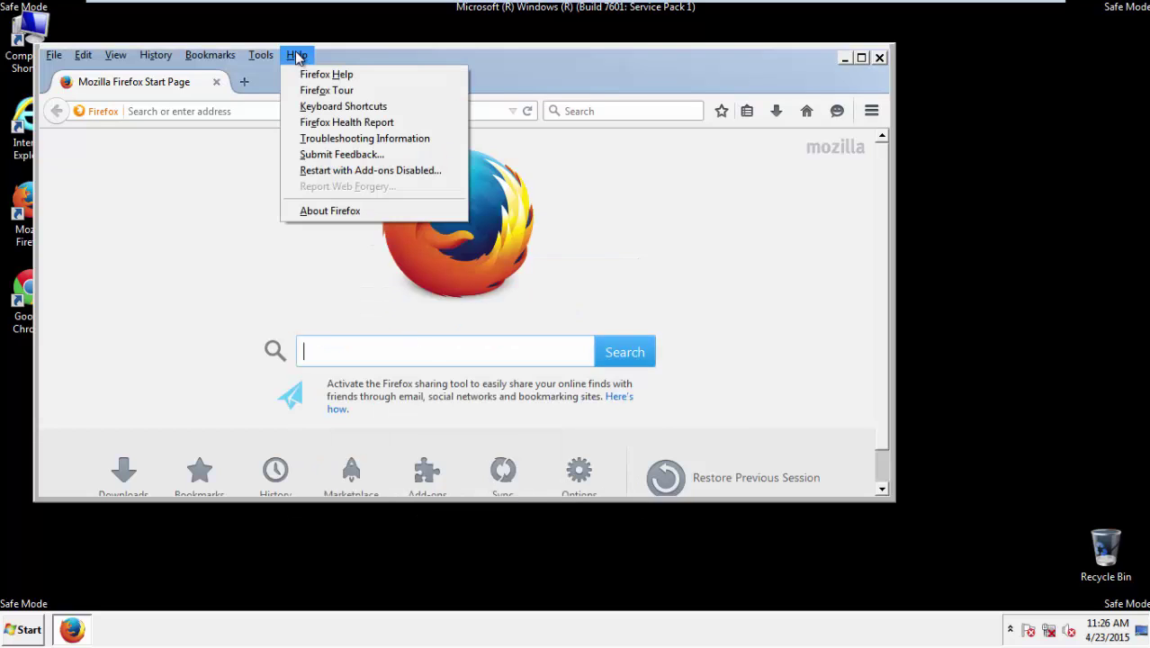
click(335, 139)
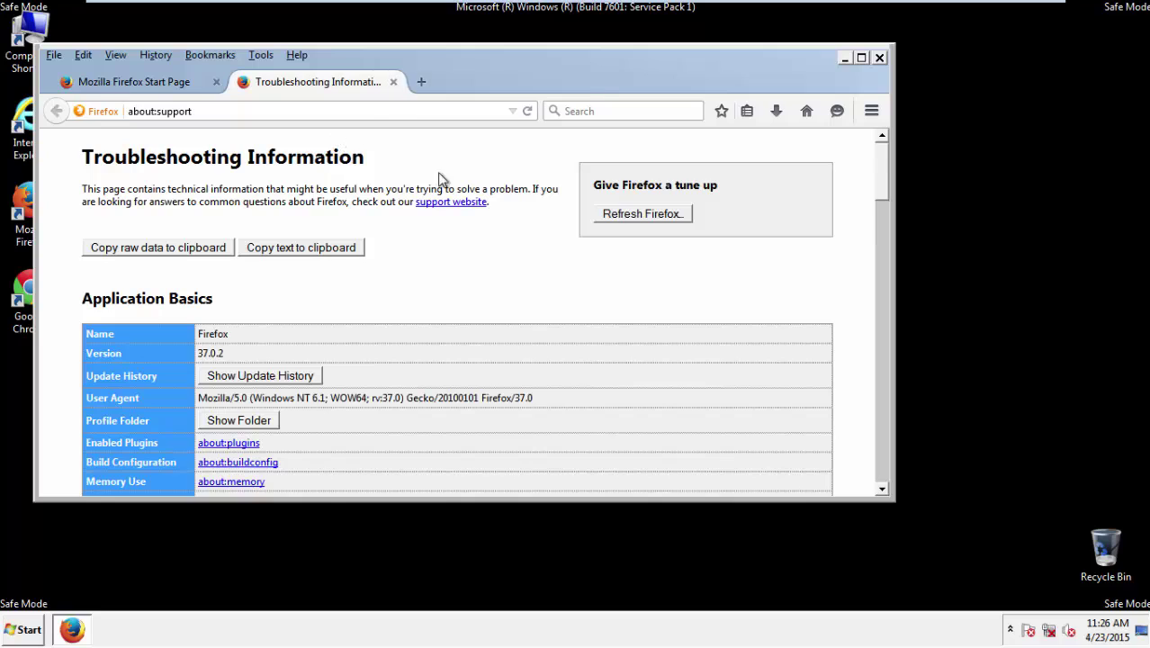
click(665, 216)
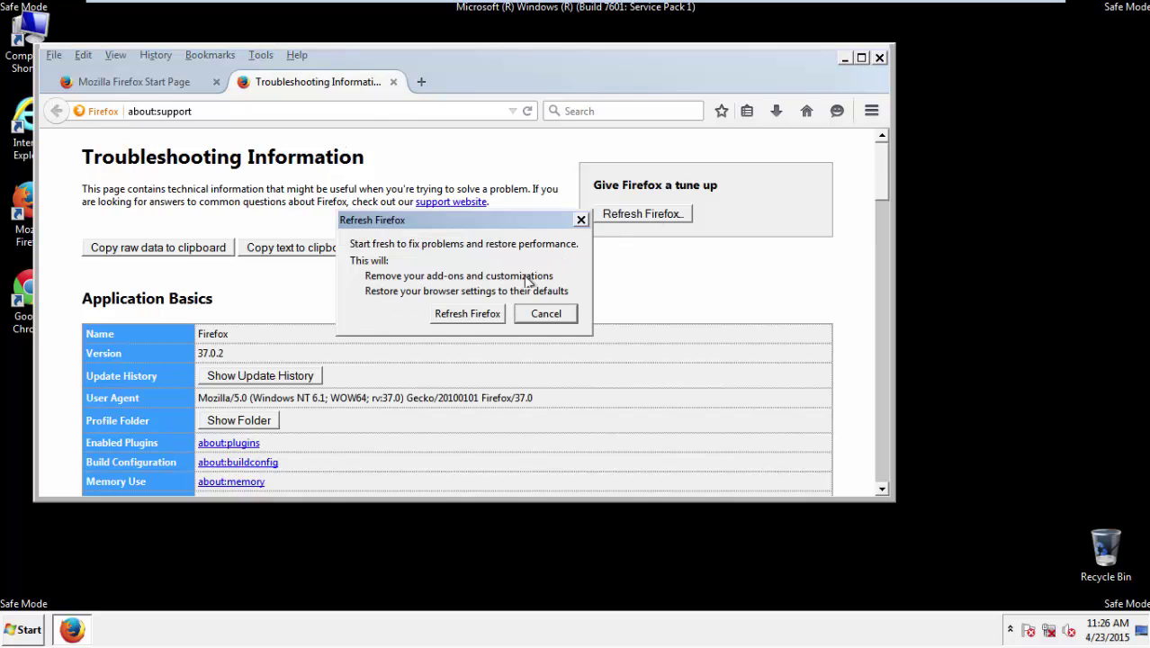
click(466, 313)
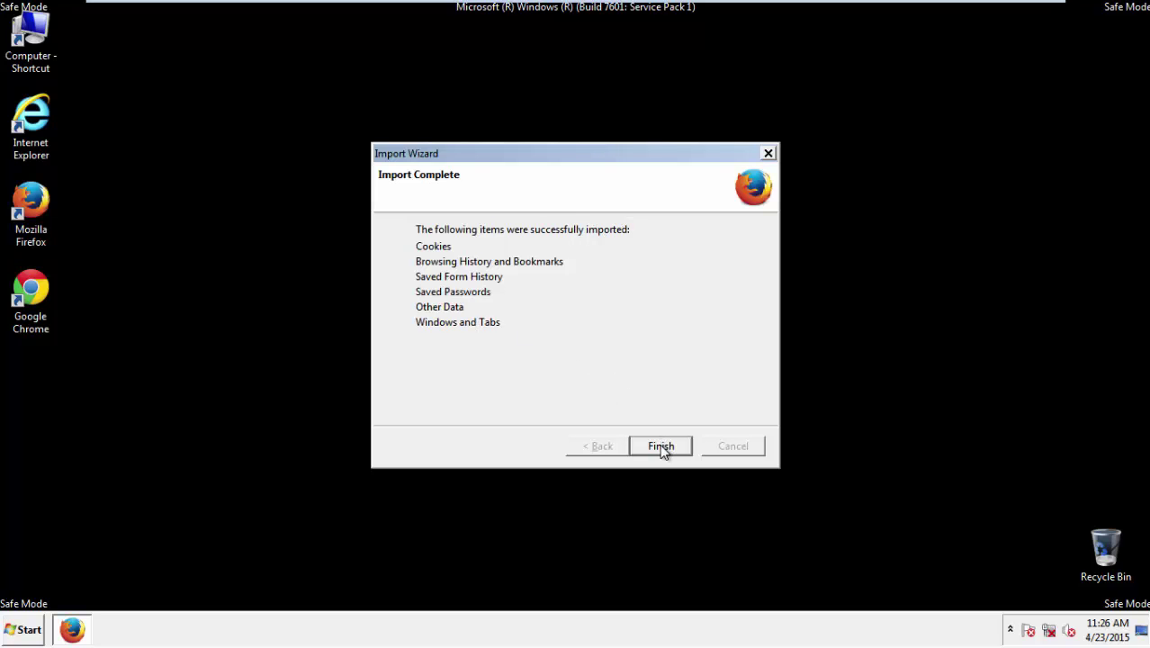
click(661, 446)
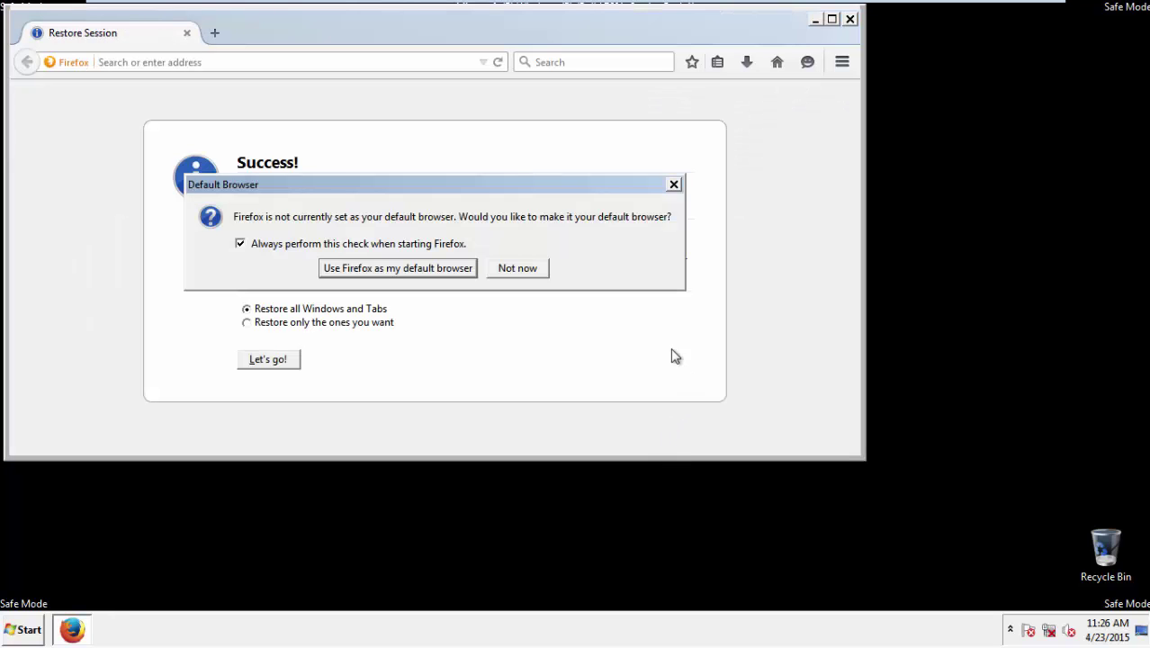
click(521, 269)
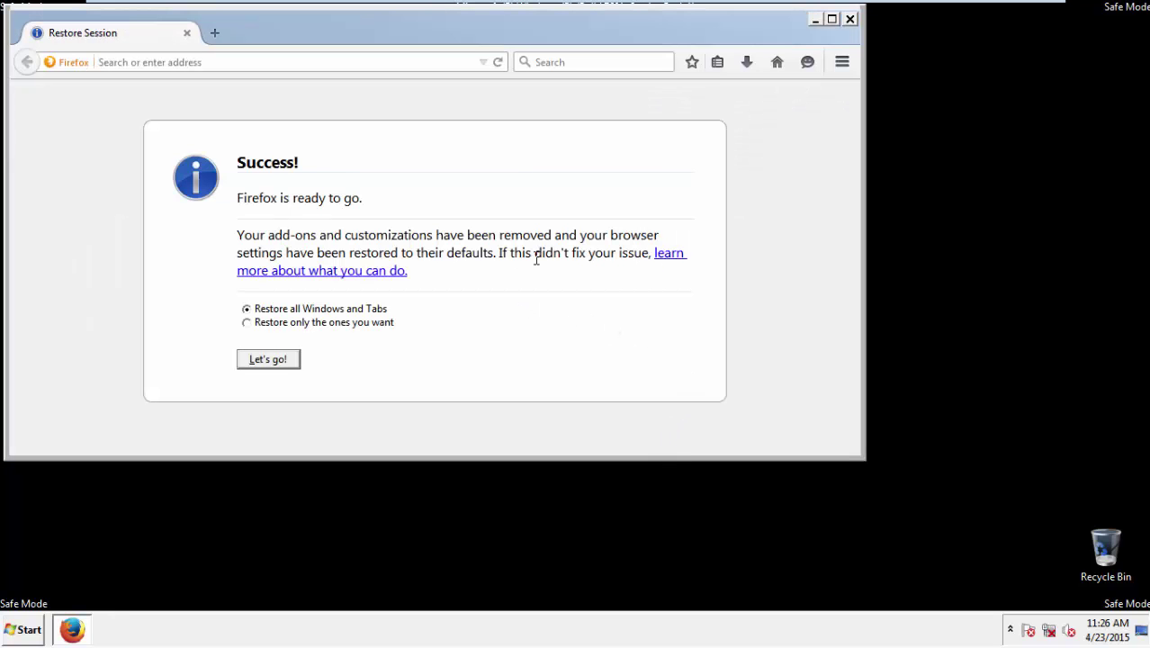
click(849, 18)
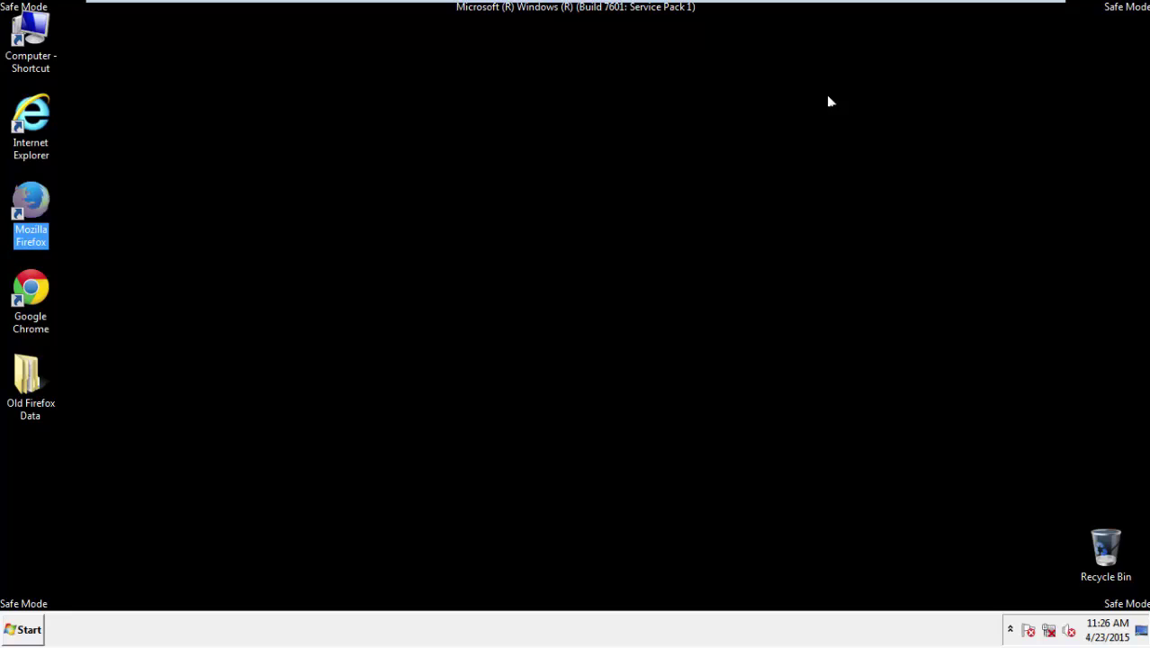
Step: Launch Google Chrome and tell it not to ask again about being the default browser
click(27, 287)
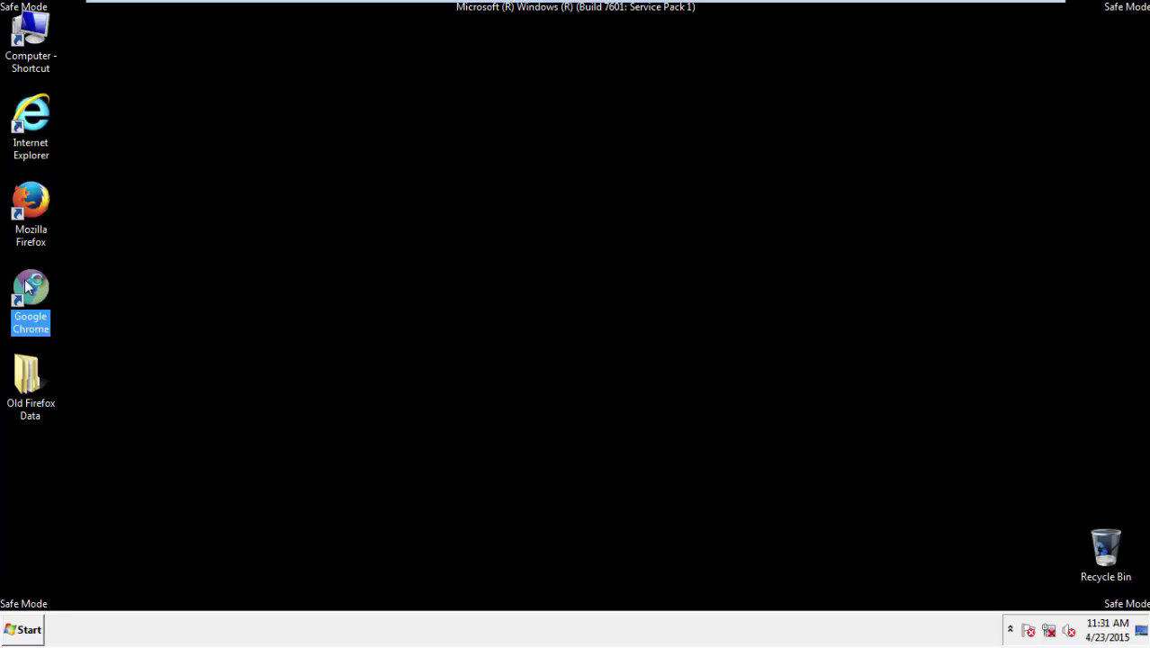
double_click(27, 287)
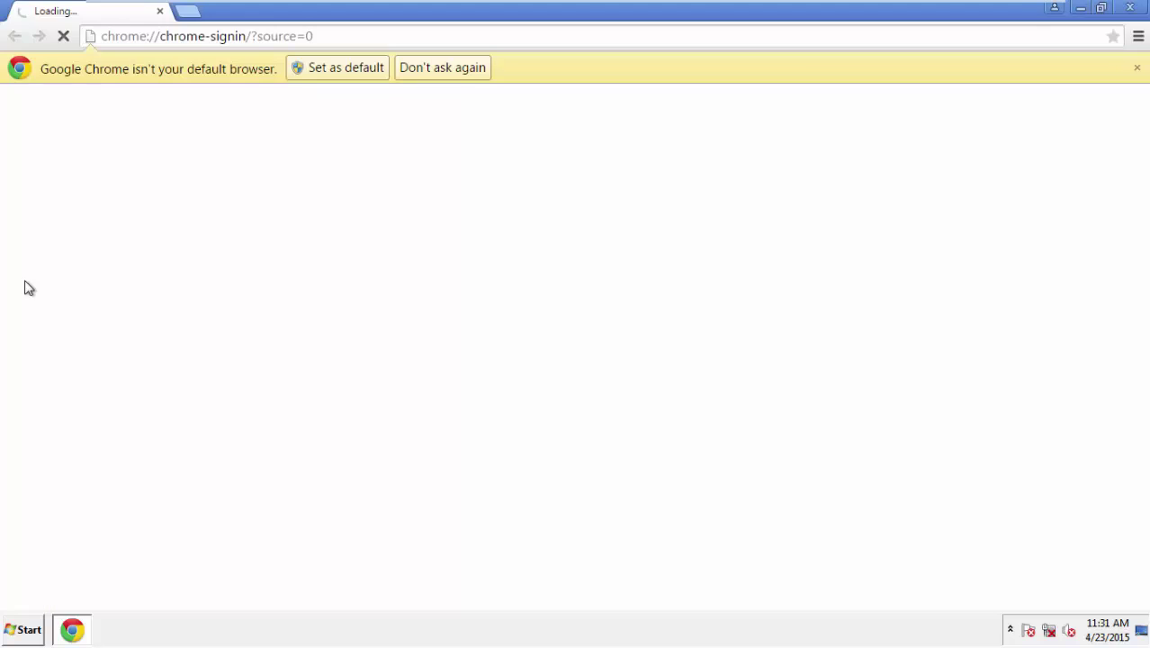
click(461, 69)
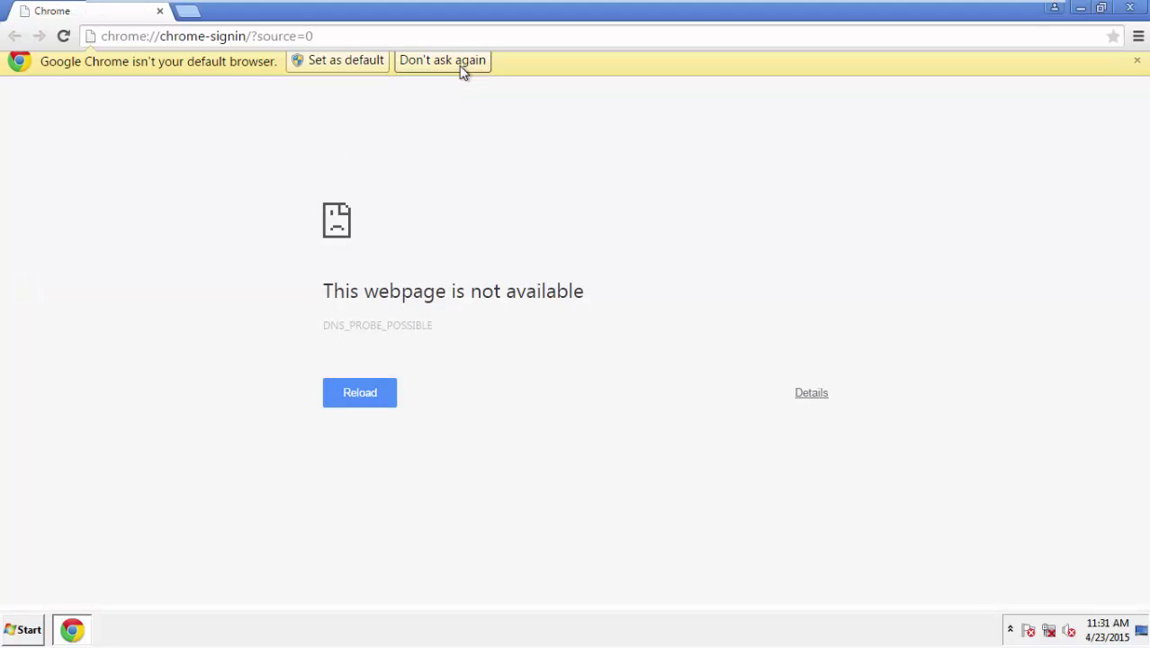
Step: Clear Chrome's browsing data from the beginning of time, adding autofill form data, hosted app data and content licenses to the selection
click(1138, 38)
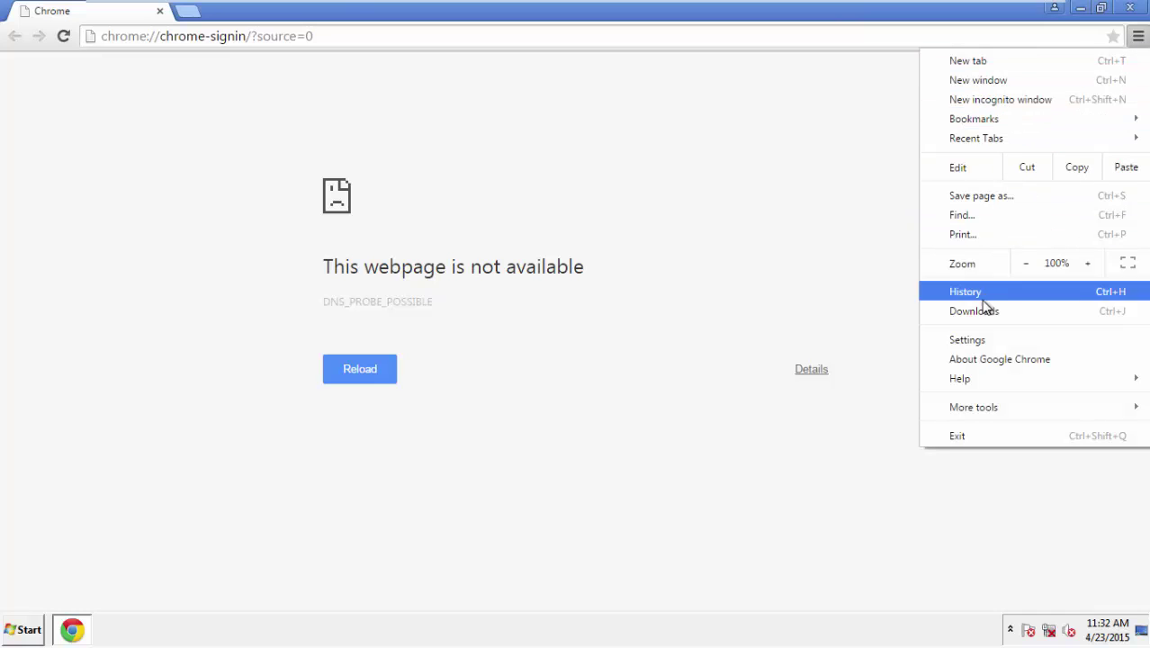
click(971, 340)
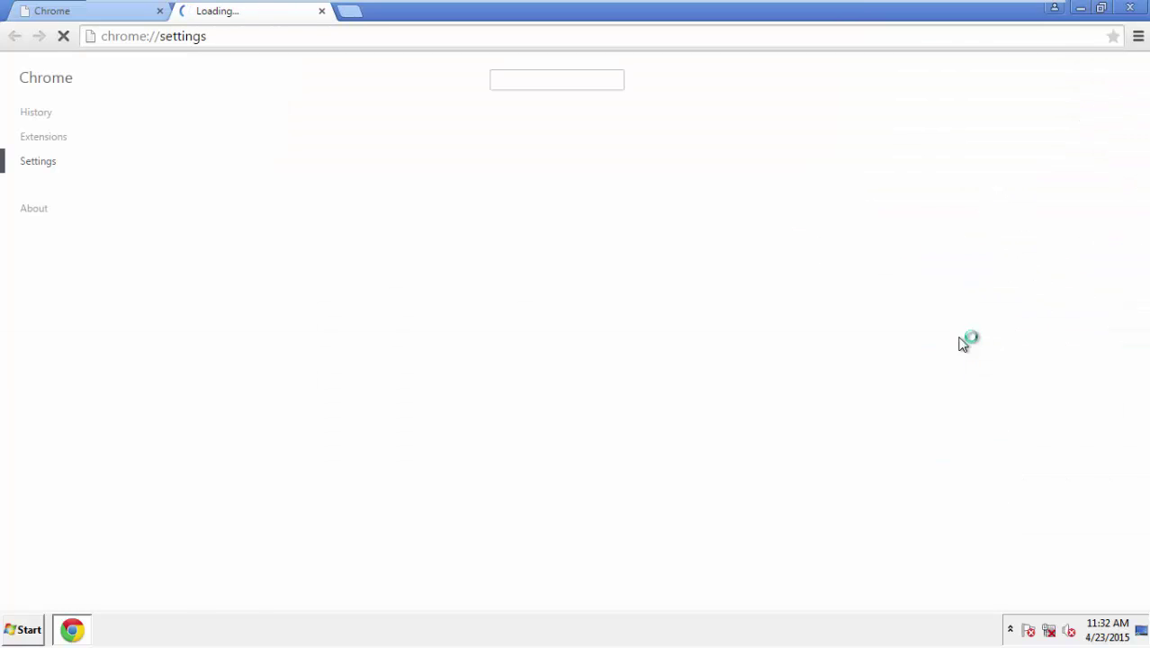
click(41, 115)
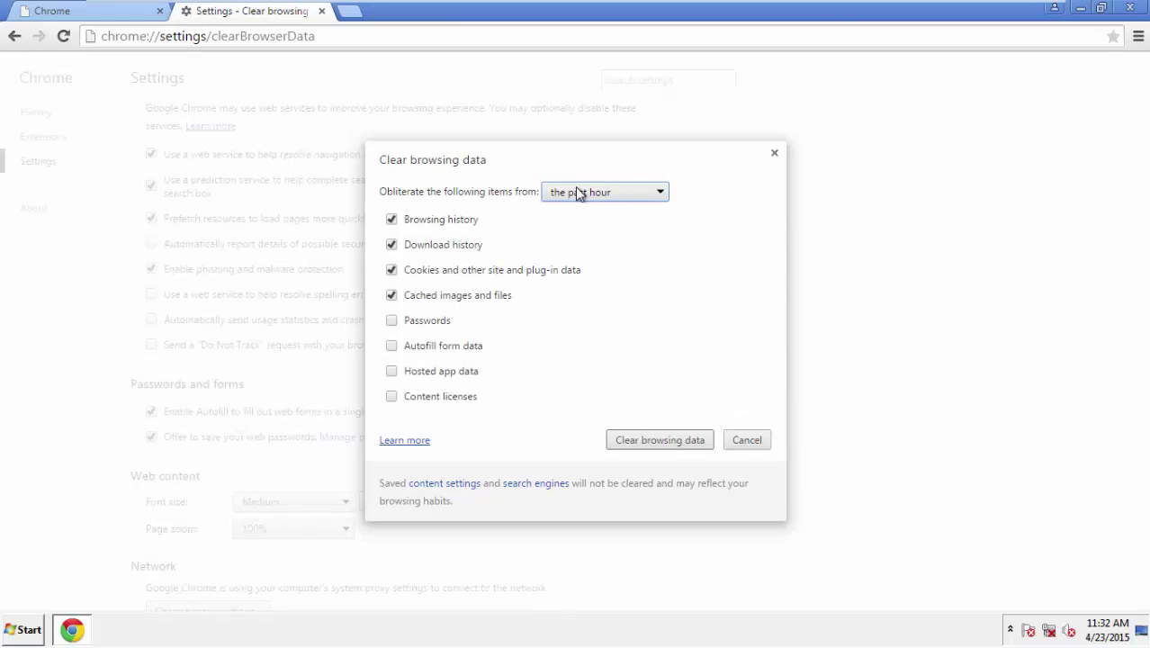
click(578, 195)
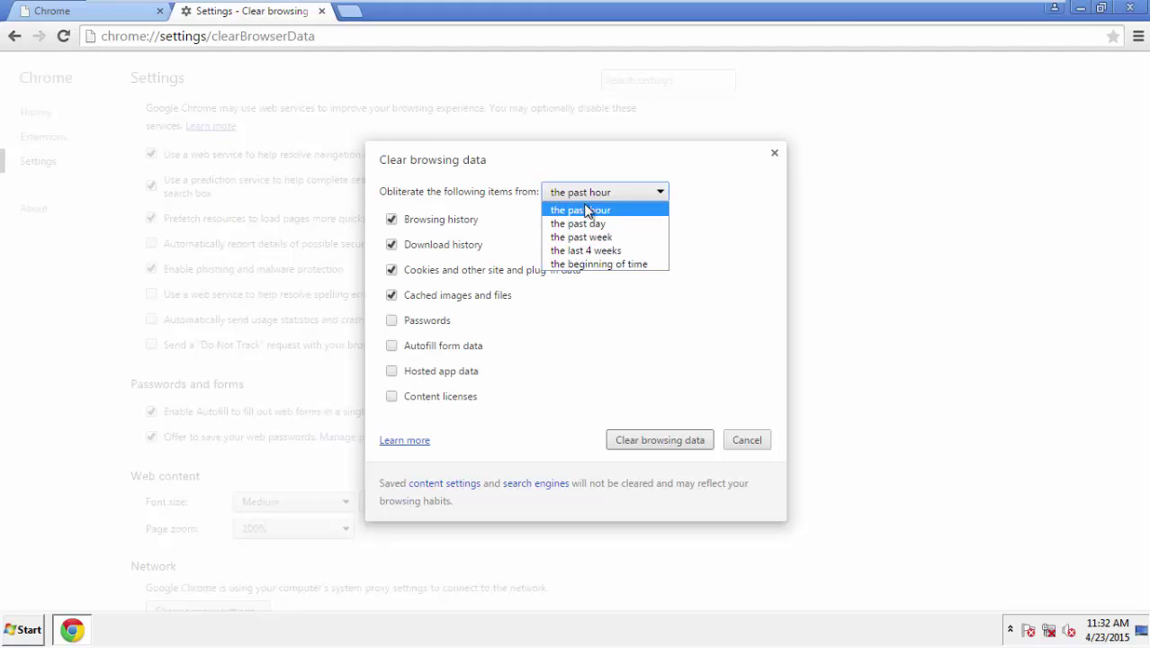
click(576, 266)
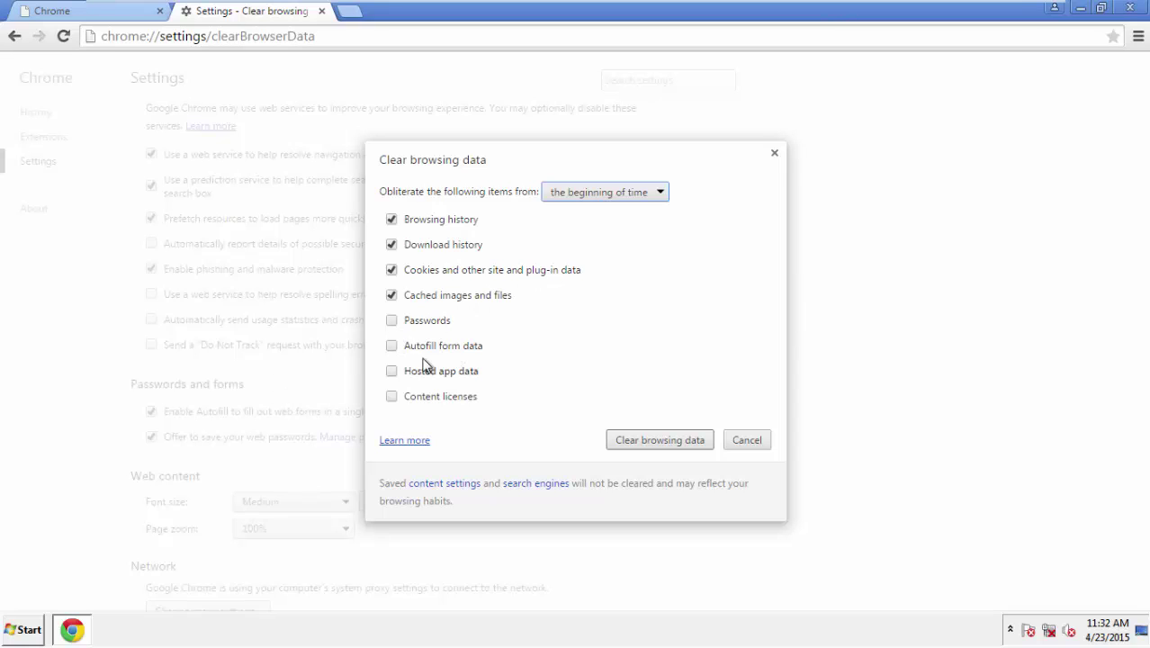
click(396, 350)
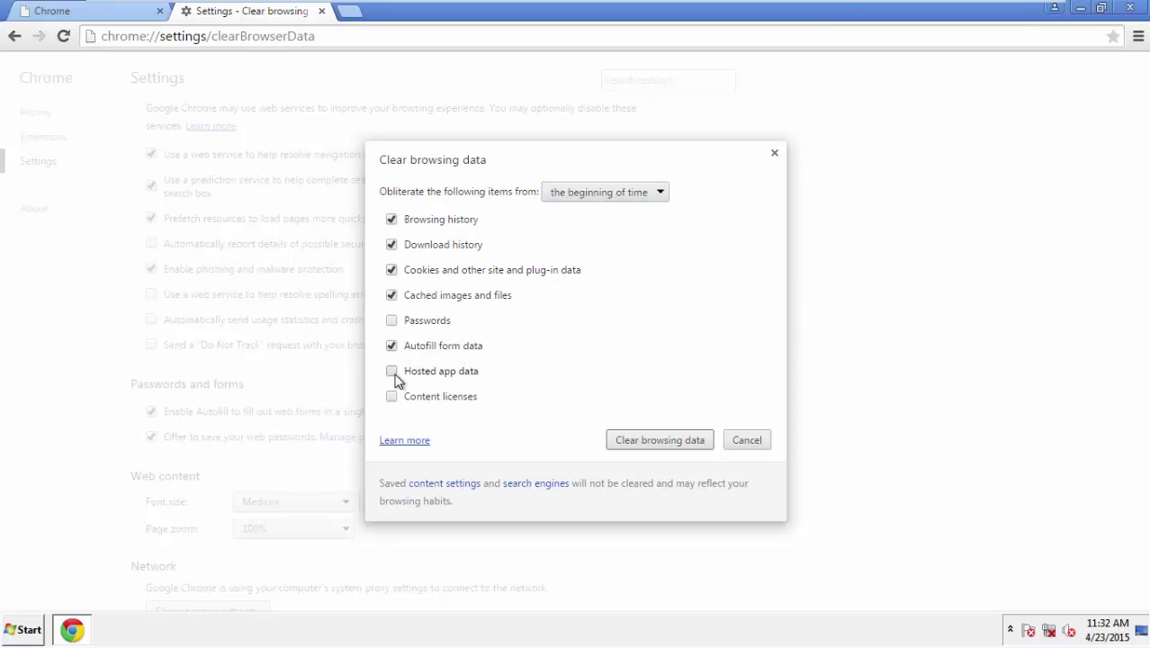
click(393, 373)
click(393, 396)
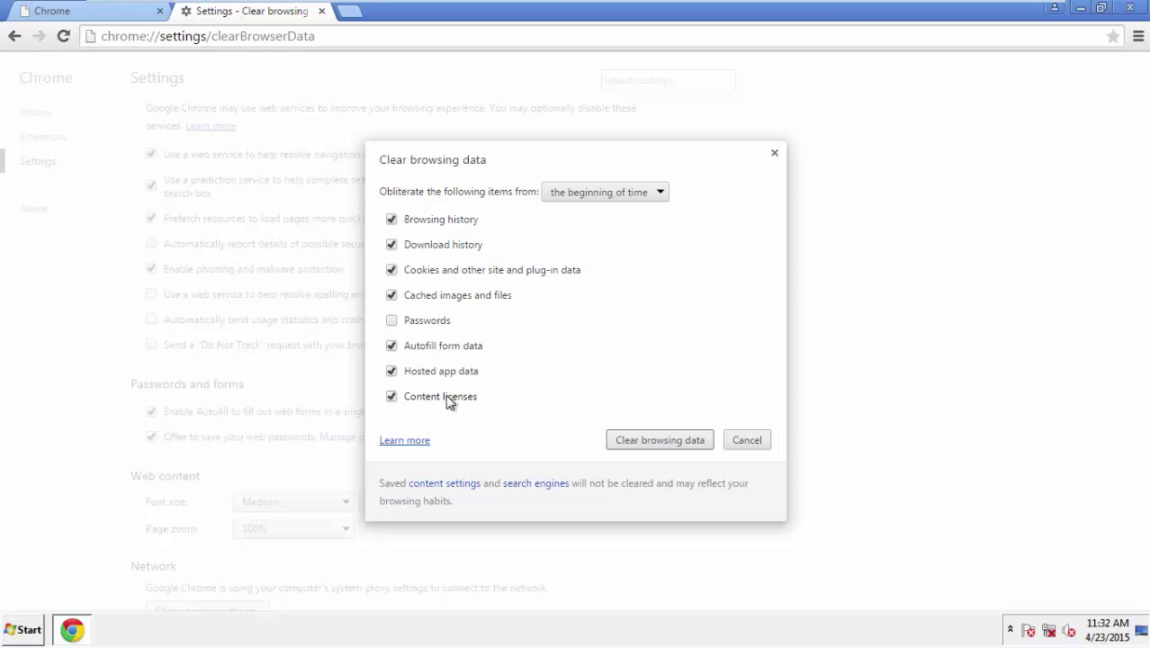
click(643, 441)
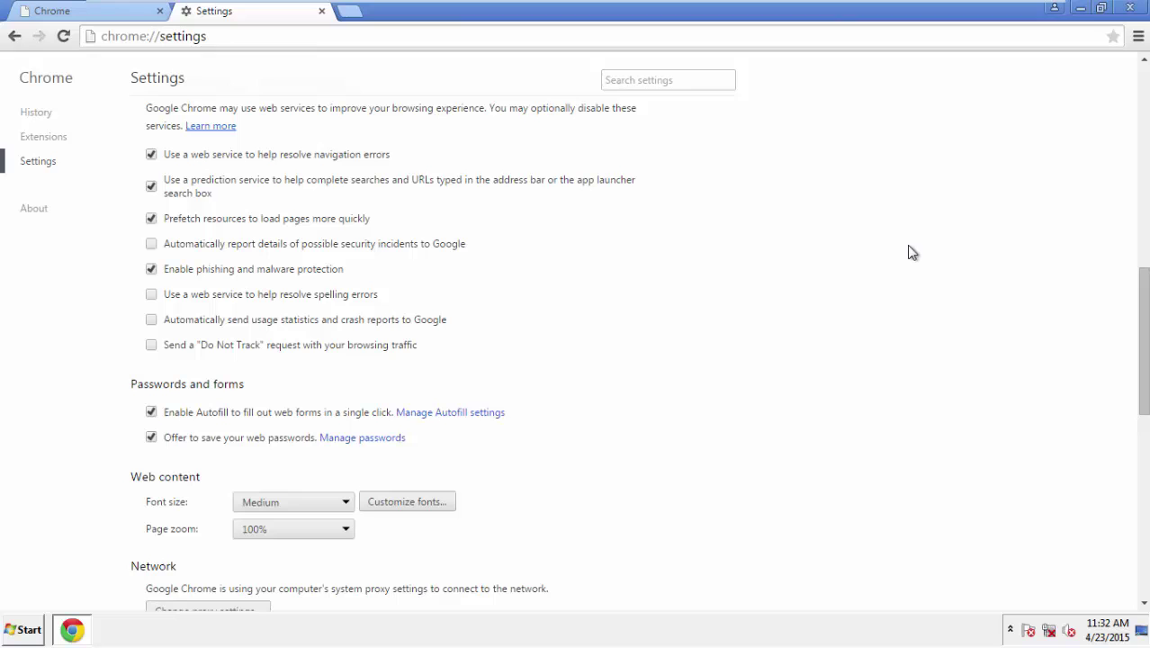
Step: Reset Chrome's settings to their original defaults and close the browser
drag(1142, 276, 1142, 470)
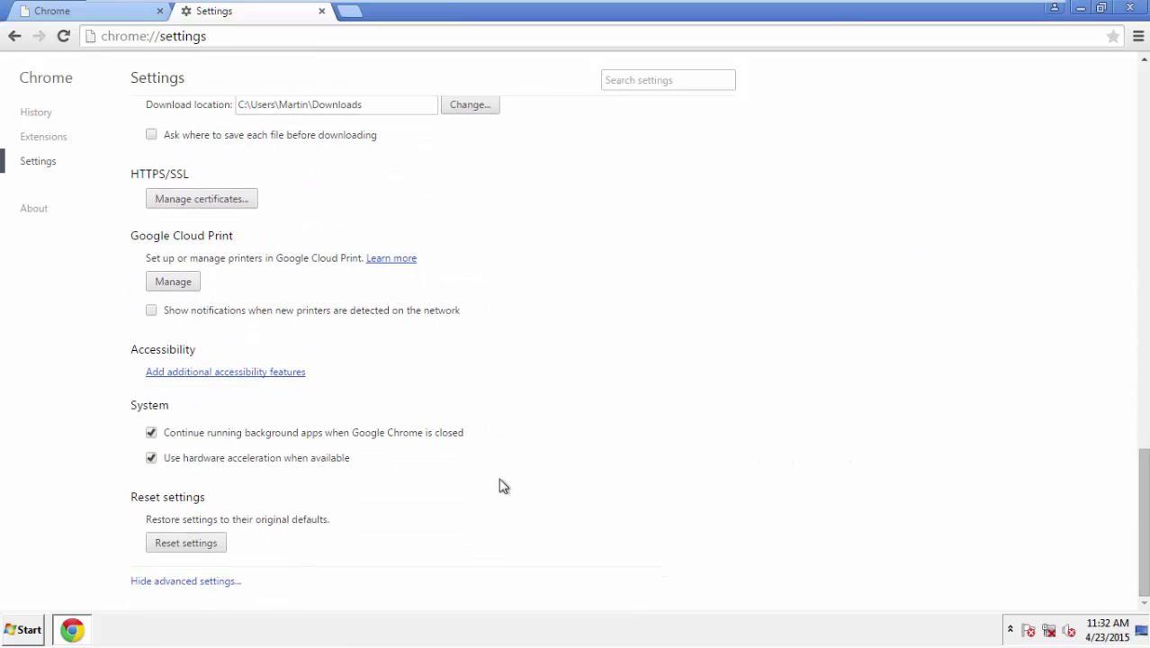
click(222, 550)
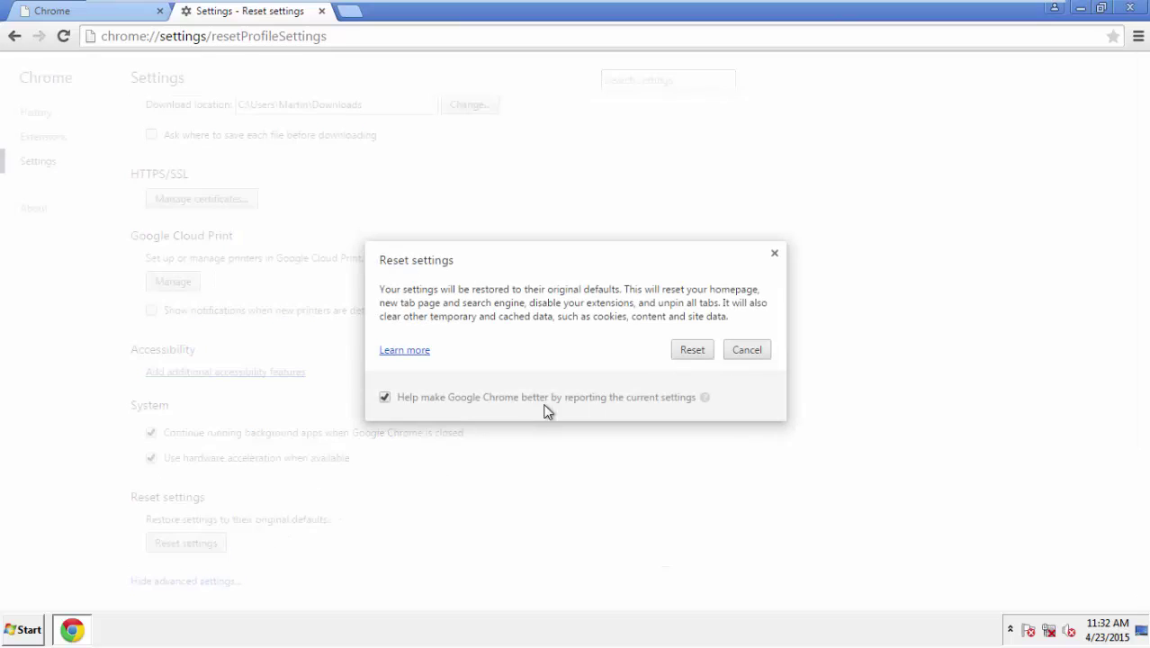
click(691, 351)
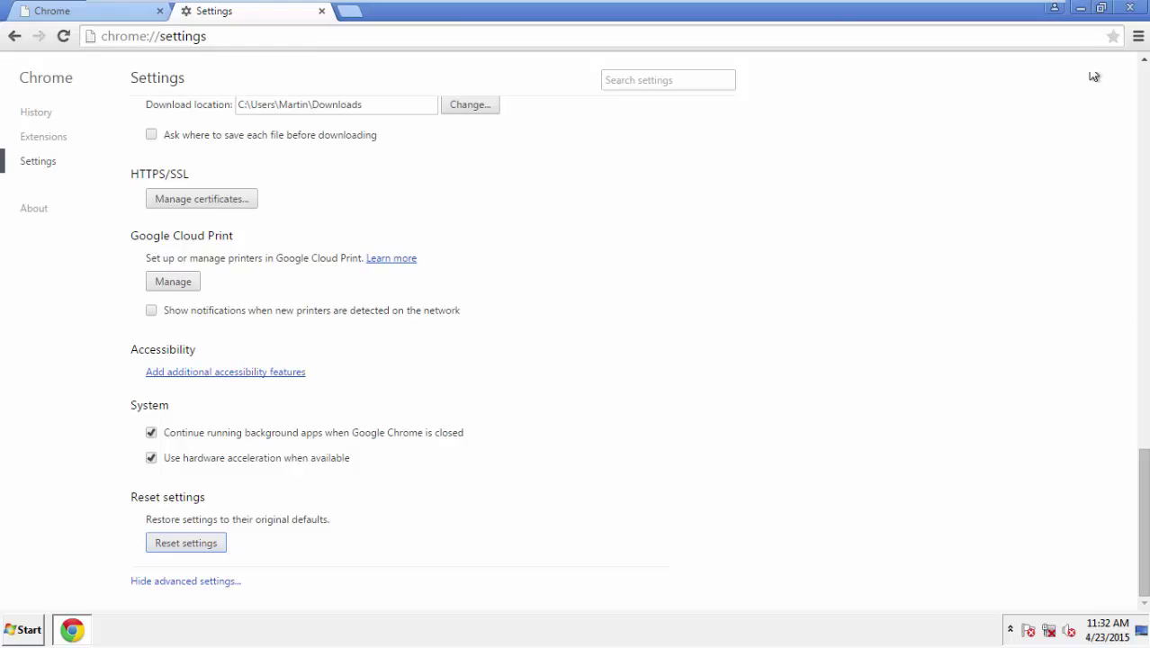
click(1120, 7)
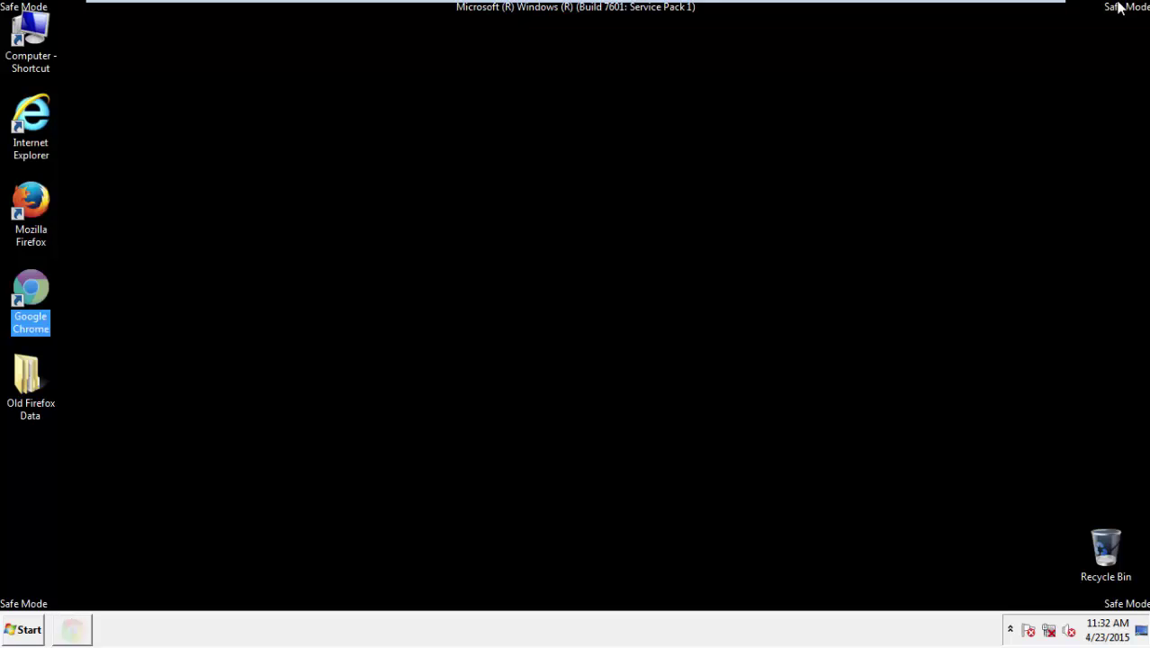
click(621, 291)
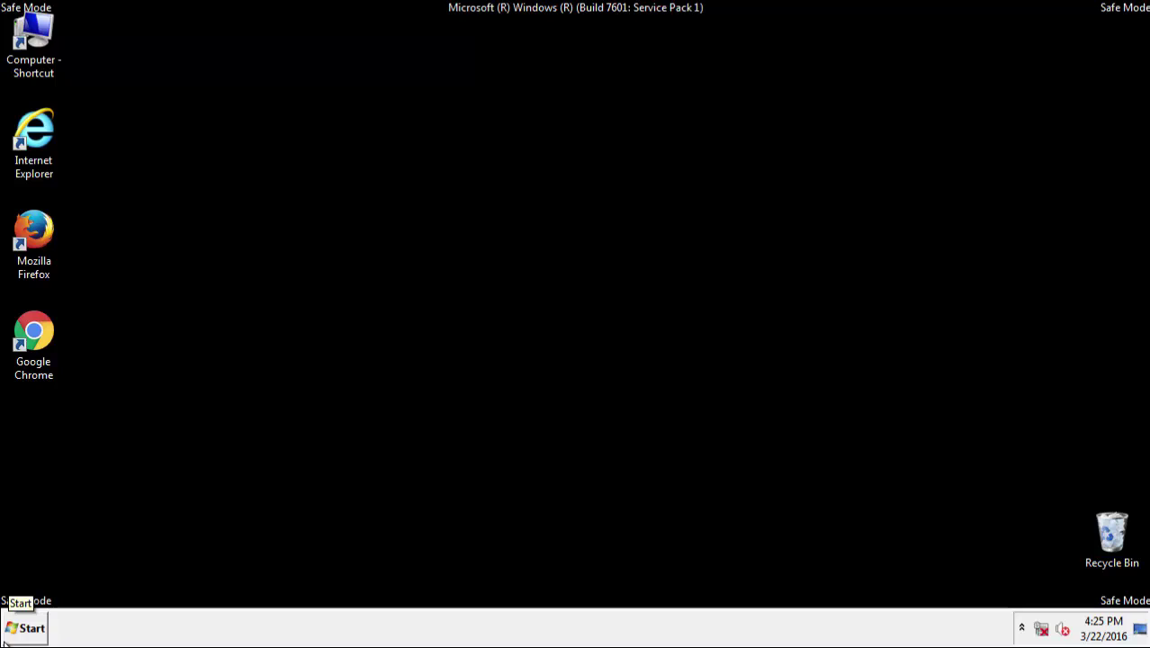
Step: Launch Mozilla Firefox and open its list of installed extensions in the Add-ons Manager
click(36, 234)
double_click(34, 230)
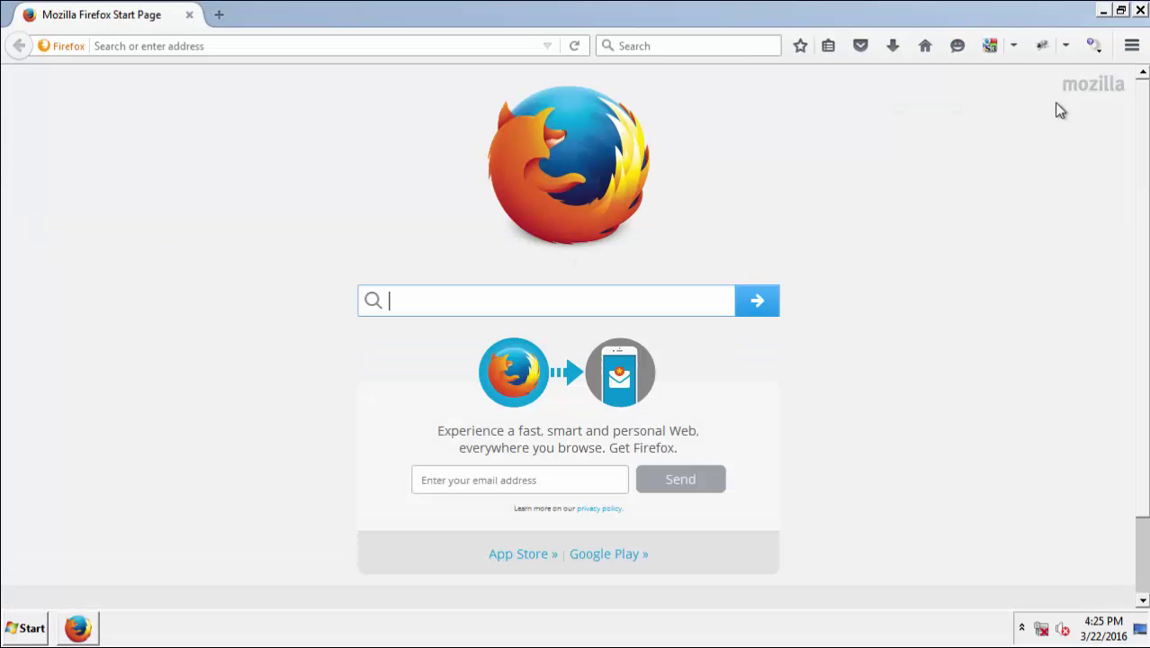
click(1131, 47)
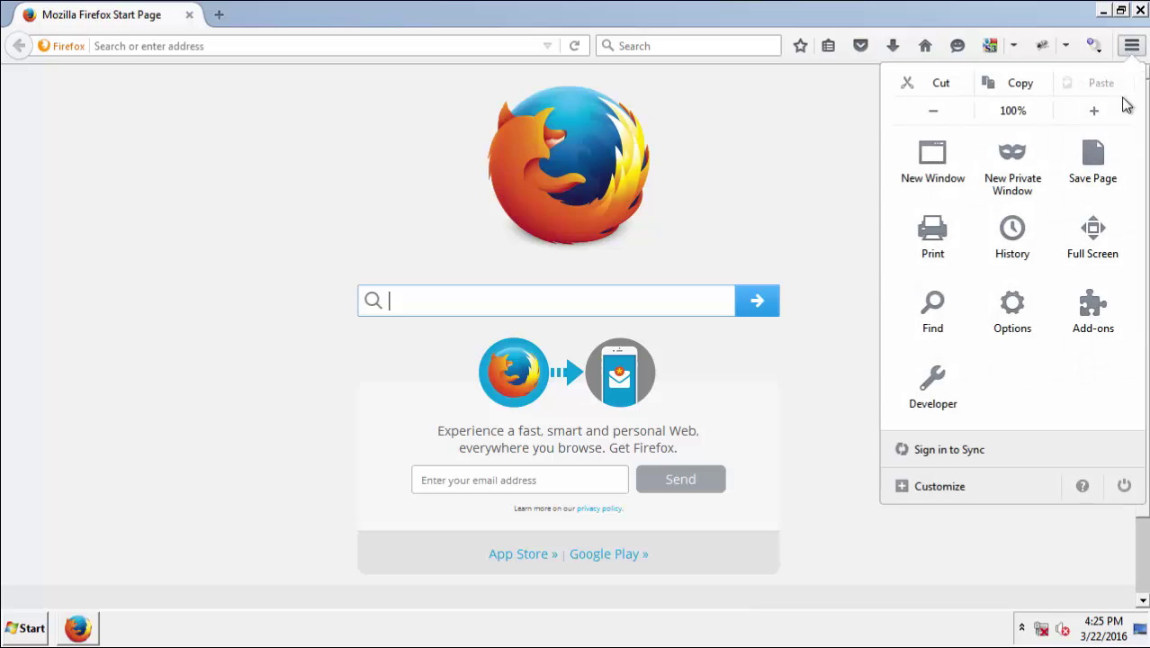
click(1094, 311)
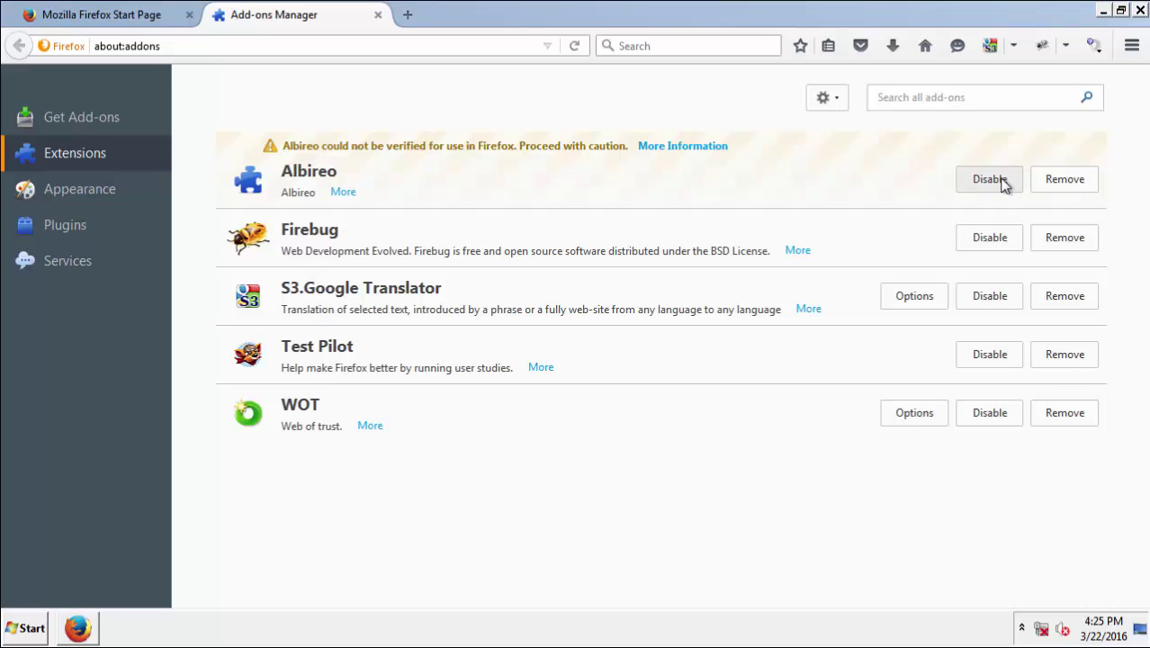
Step: Remove the Albireo extension from Firefox, restart the browser to apply the removal, and close it with all its tabs
click(1054, 180)
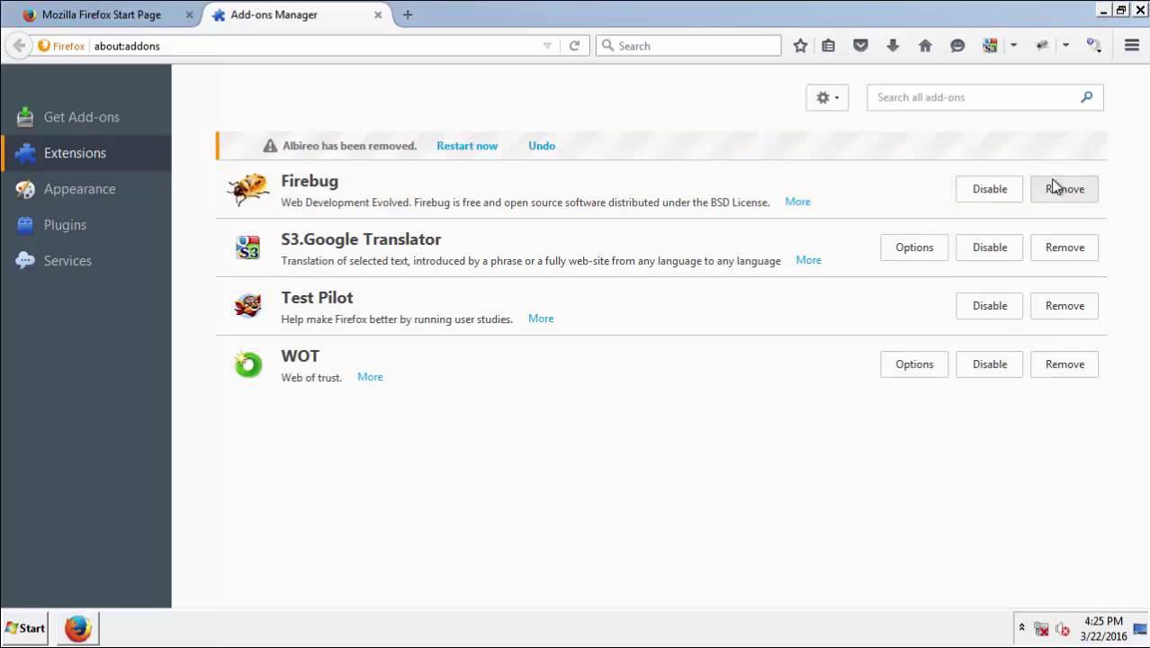
click(468, 145)
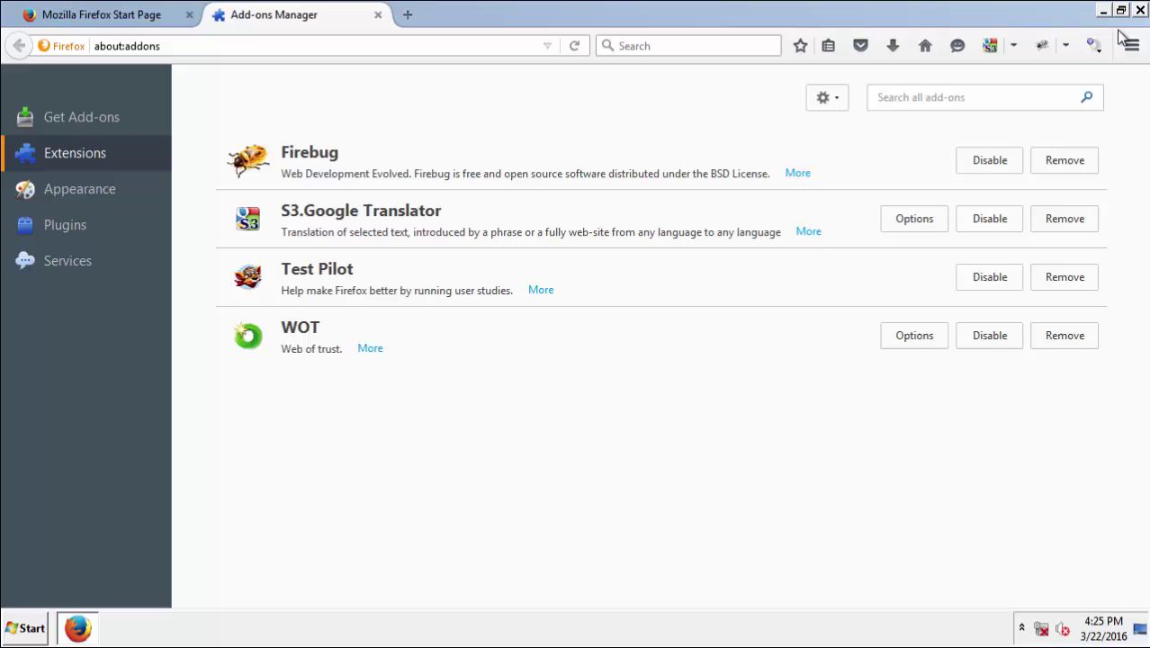
click(1137, 11)
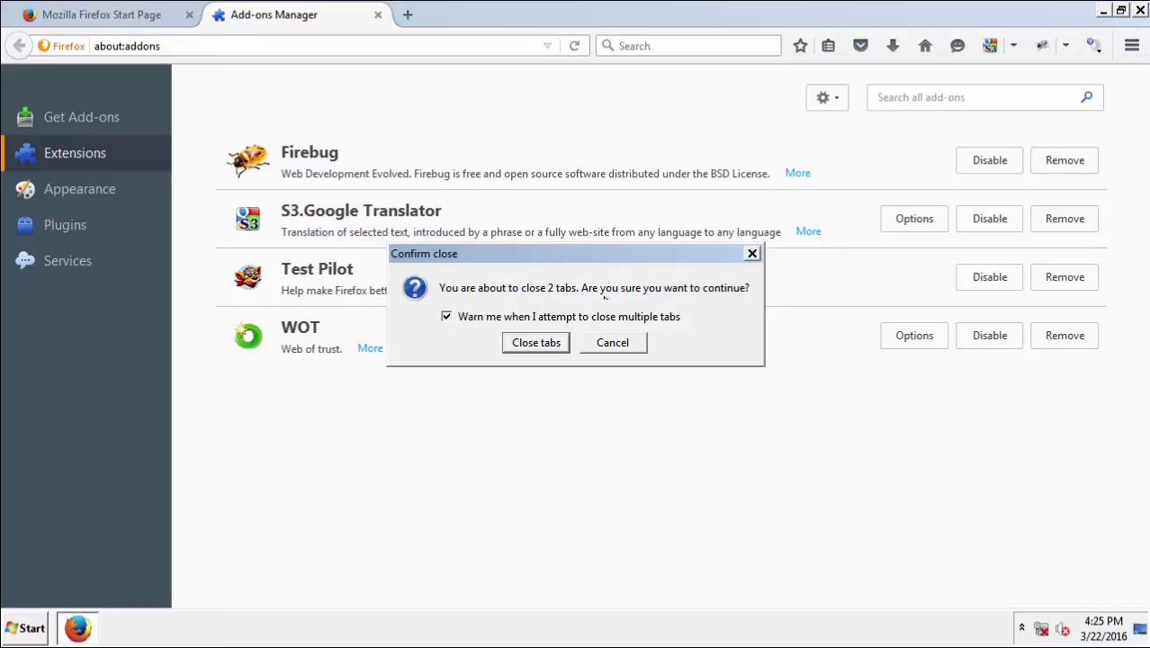
click(531, 342)
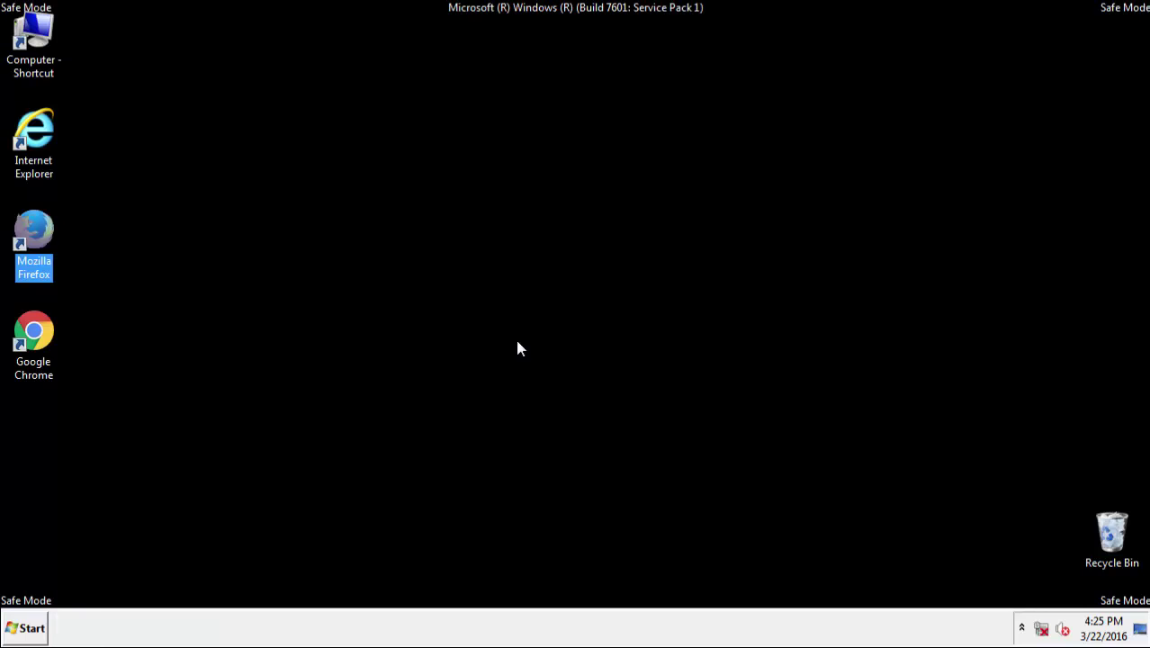
Step: Launch Google Chrome and open its list of installed extensions from the settings page
click(42, 340)
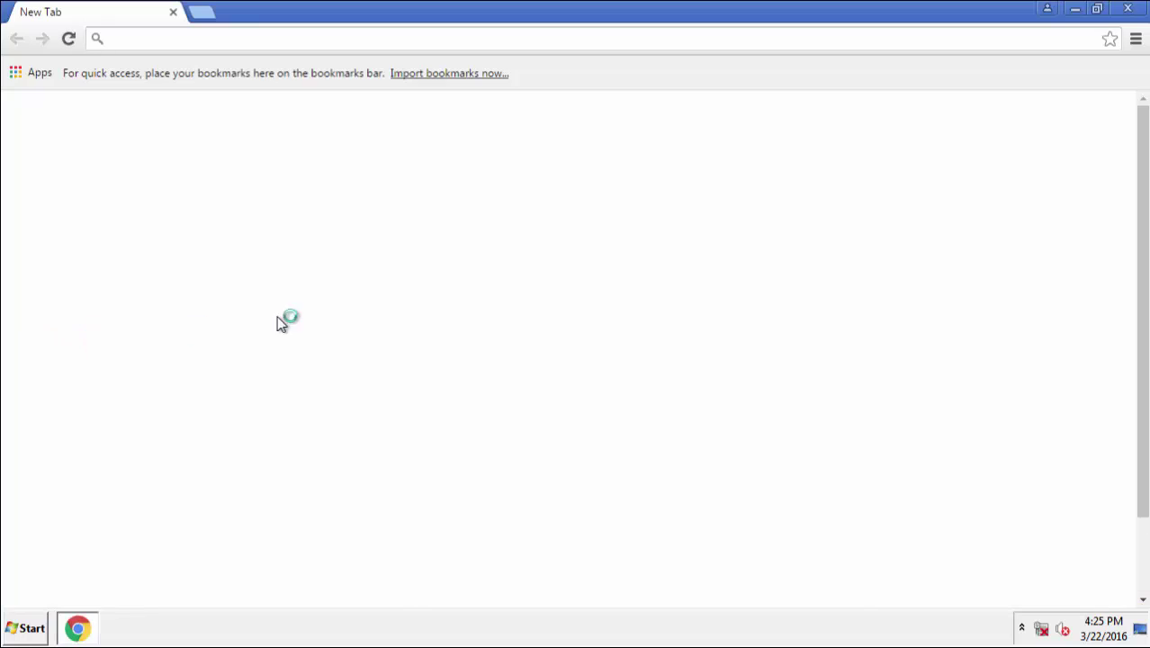
click(1135, 38)
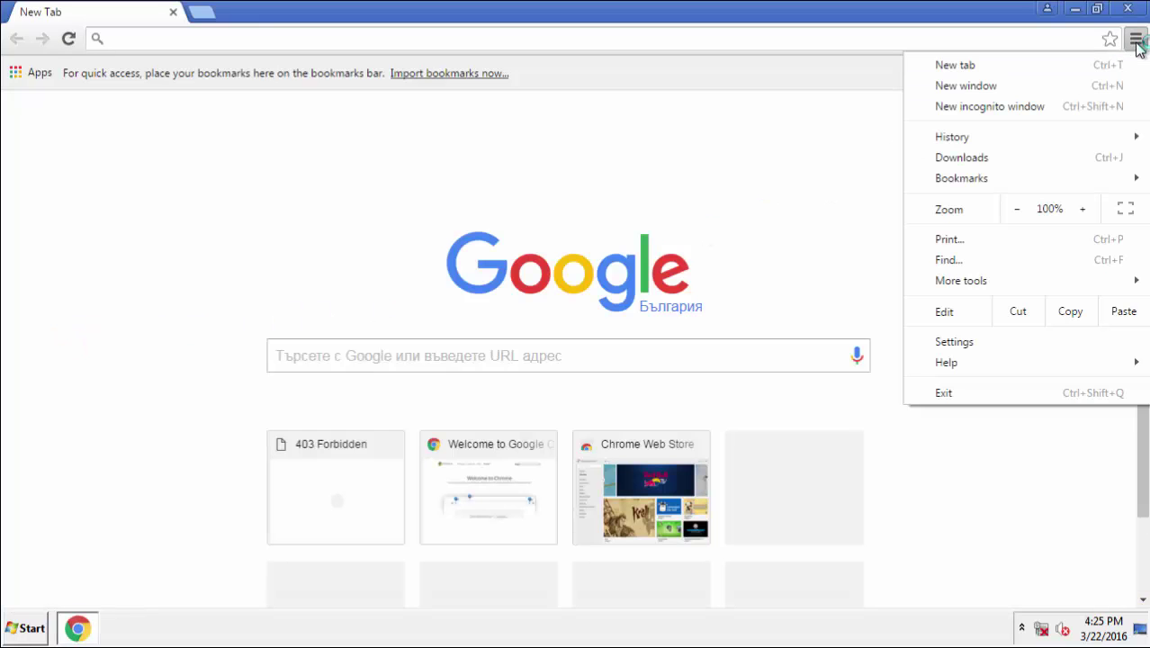
click(973, 342)
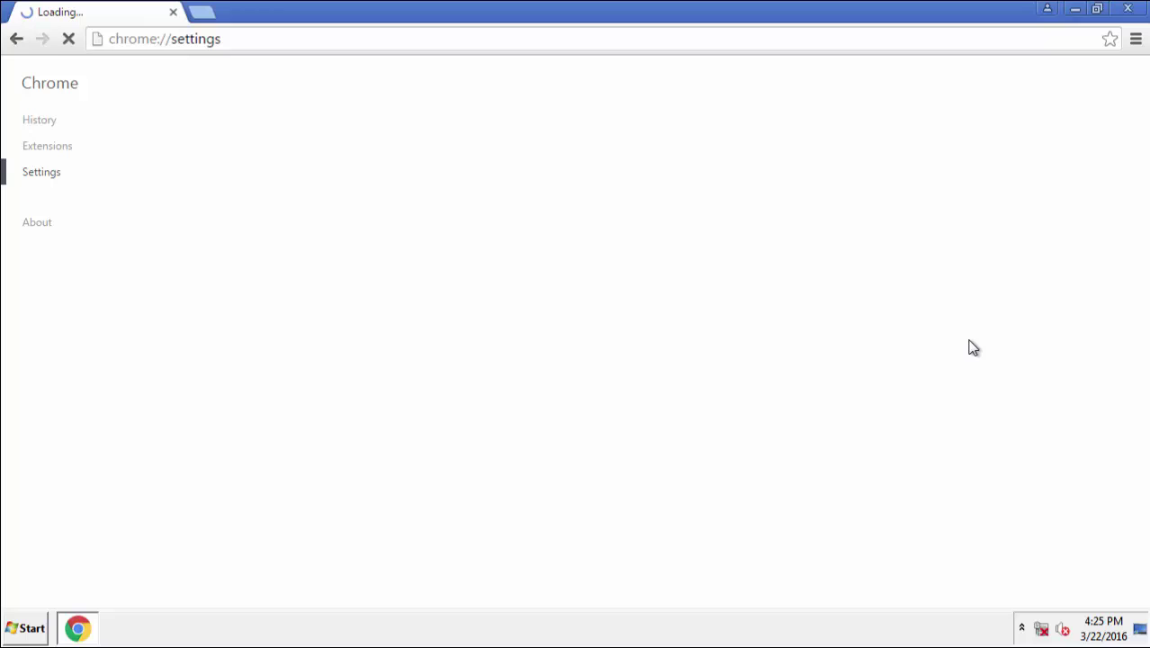
click(48, 146)
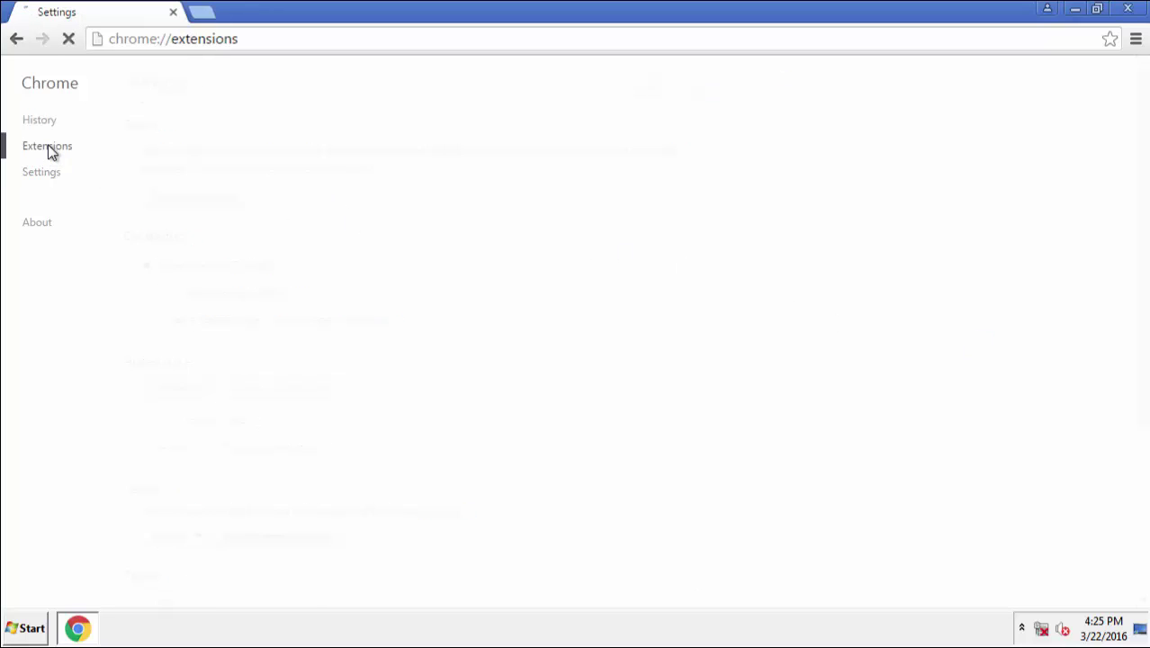
Step: Remove the Albireo extension from Chrome, confirm the removal, and close the browser
scroll(393, 363, down, 3)
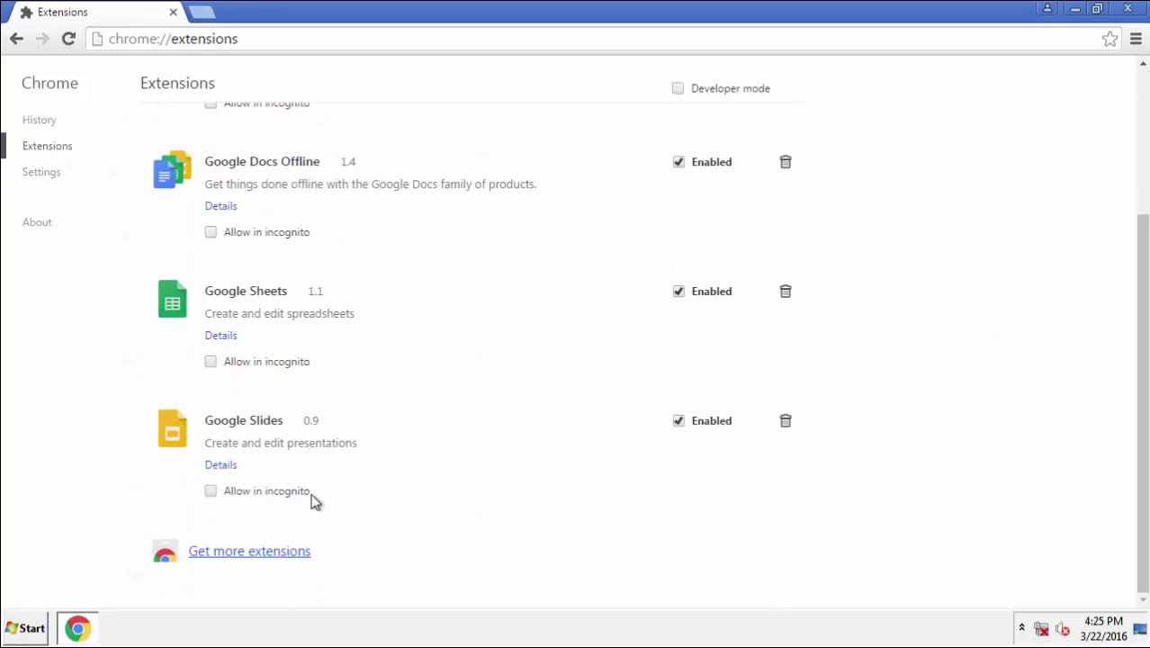
scroll(260, 360, up, 3)
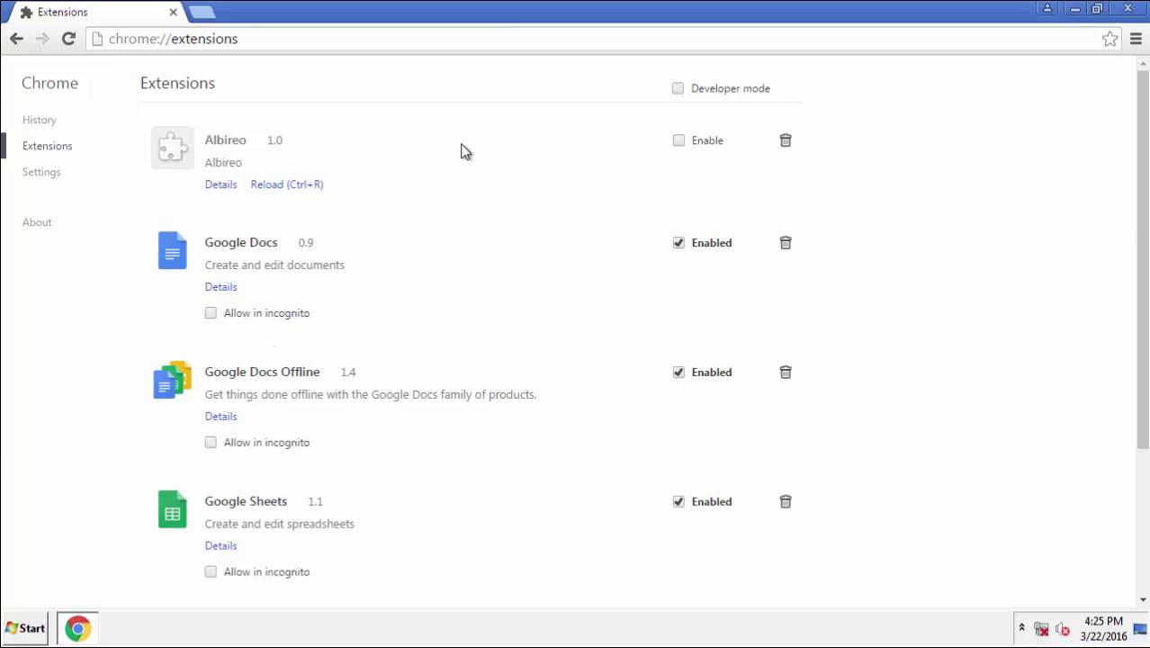
click(786, 143)
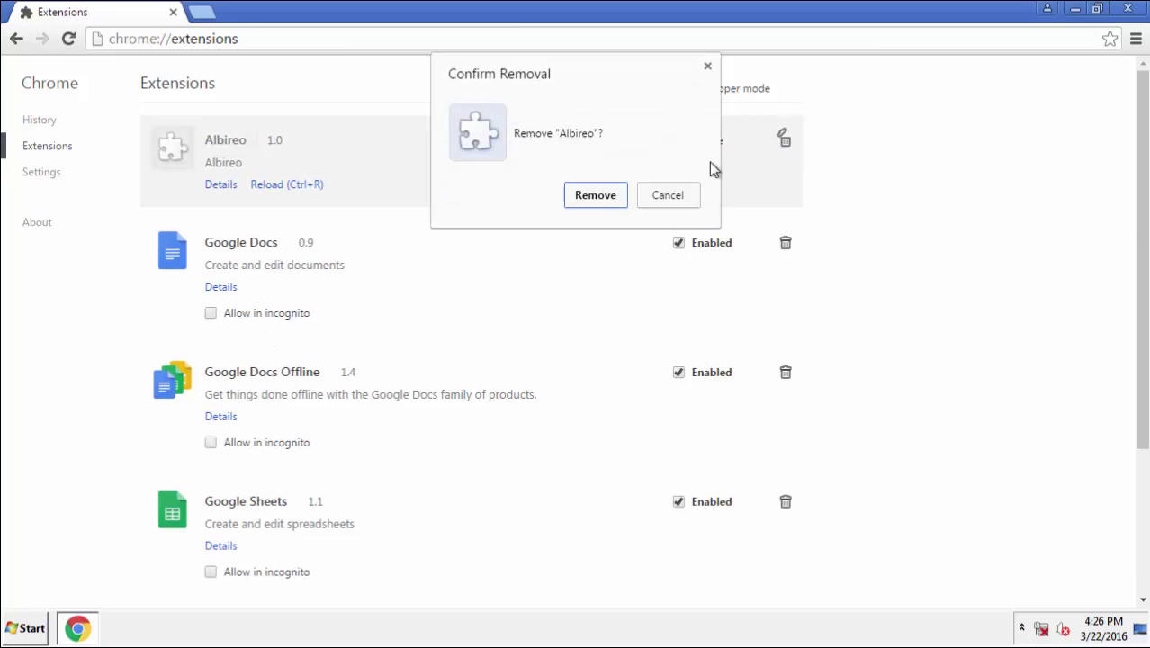
click(583, 200)
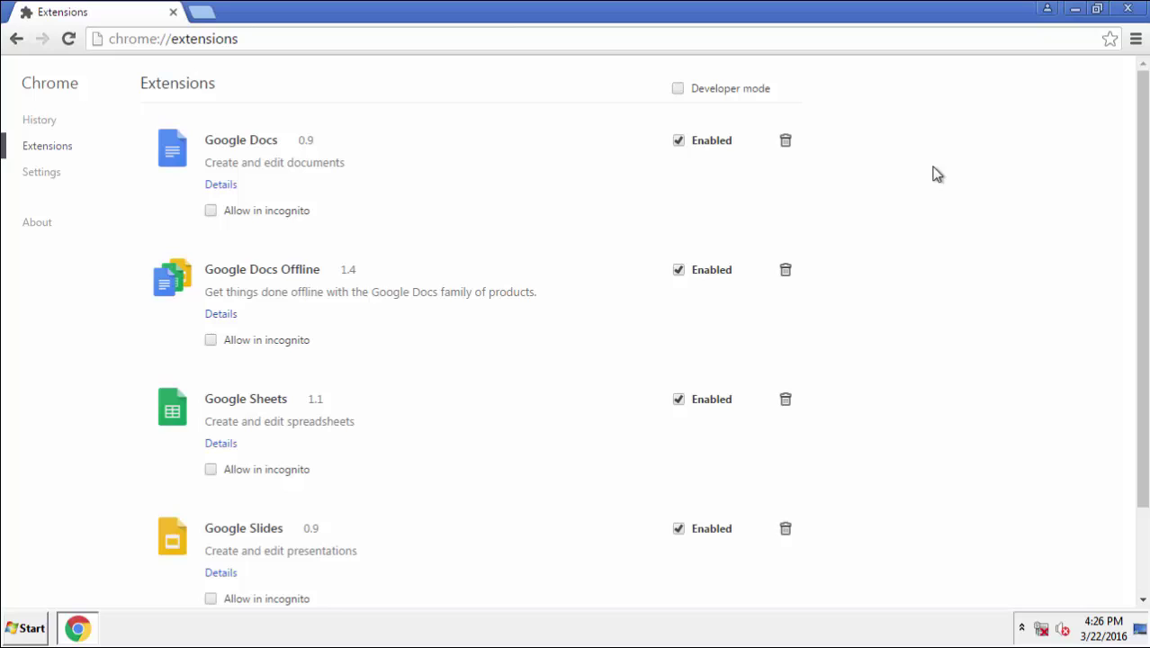
click(1126, 9)
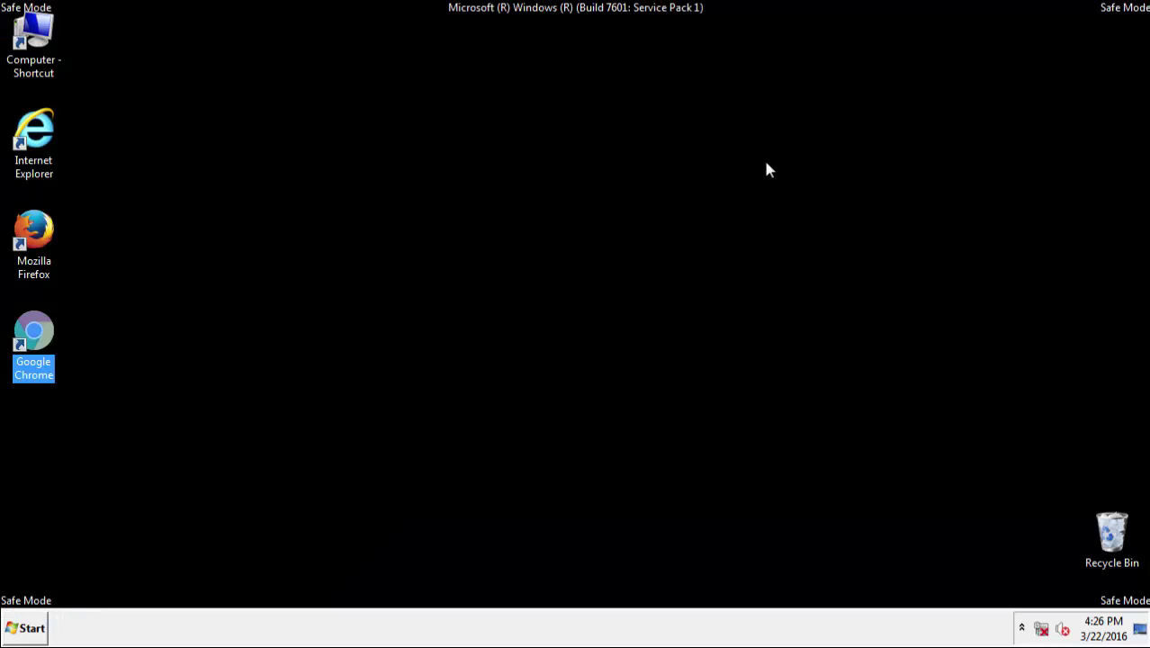
Step: Restart the computer from the Safe Mode desktop
click(302, 401)
click(28, 629)
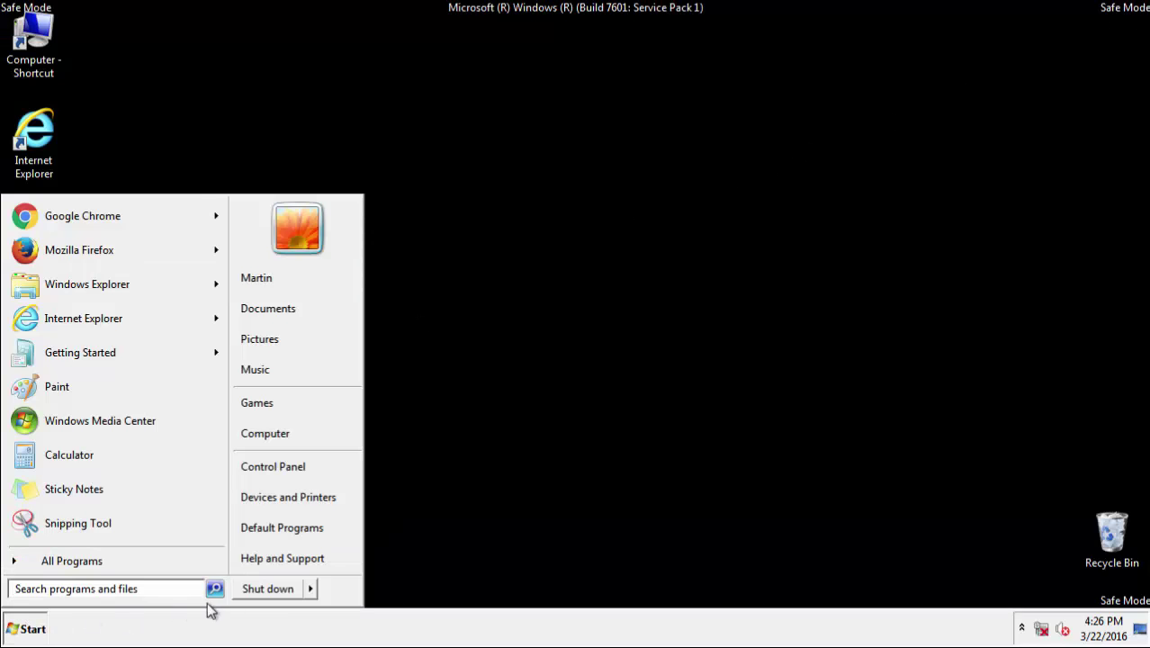
mouse_move(308, 588)
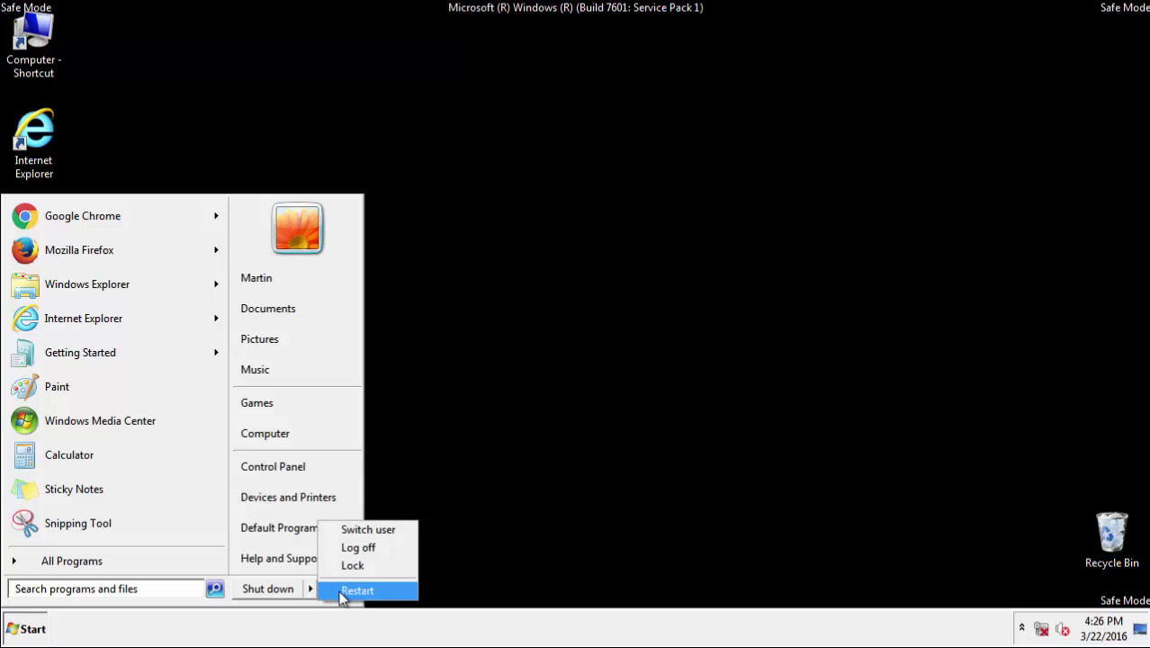
click(340, 596)
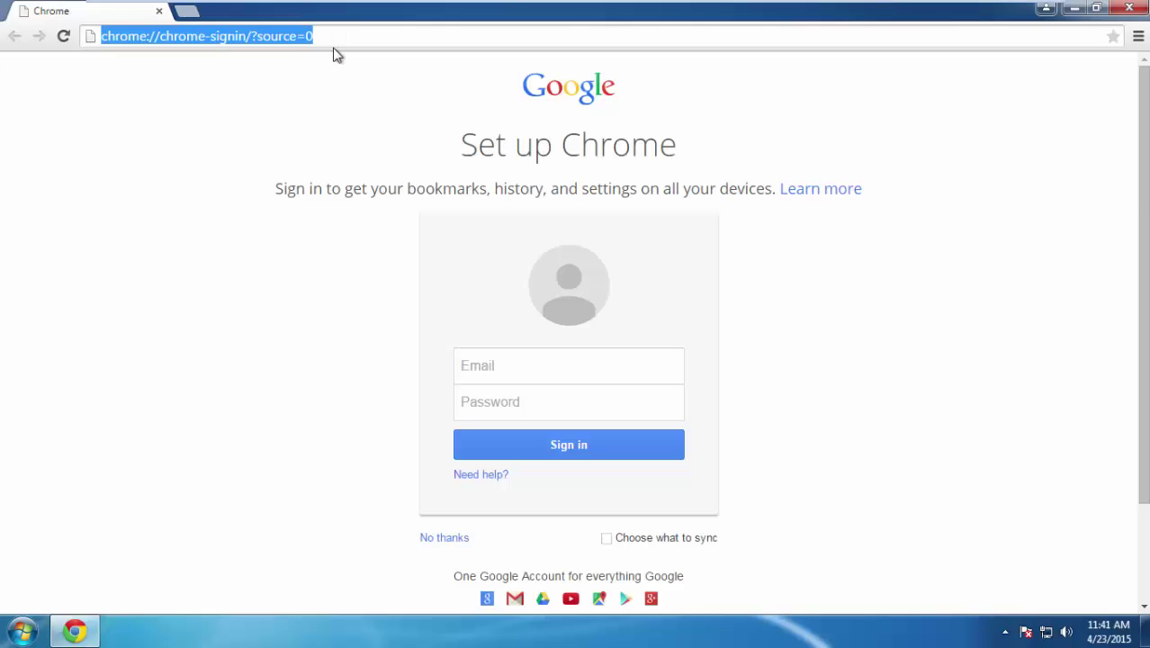
Step: Go to howtoremove.guide in Chrome and open the PC Optimization Tips article from the site's tips section
text(howtoremove.guide)
key(Return)
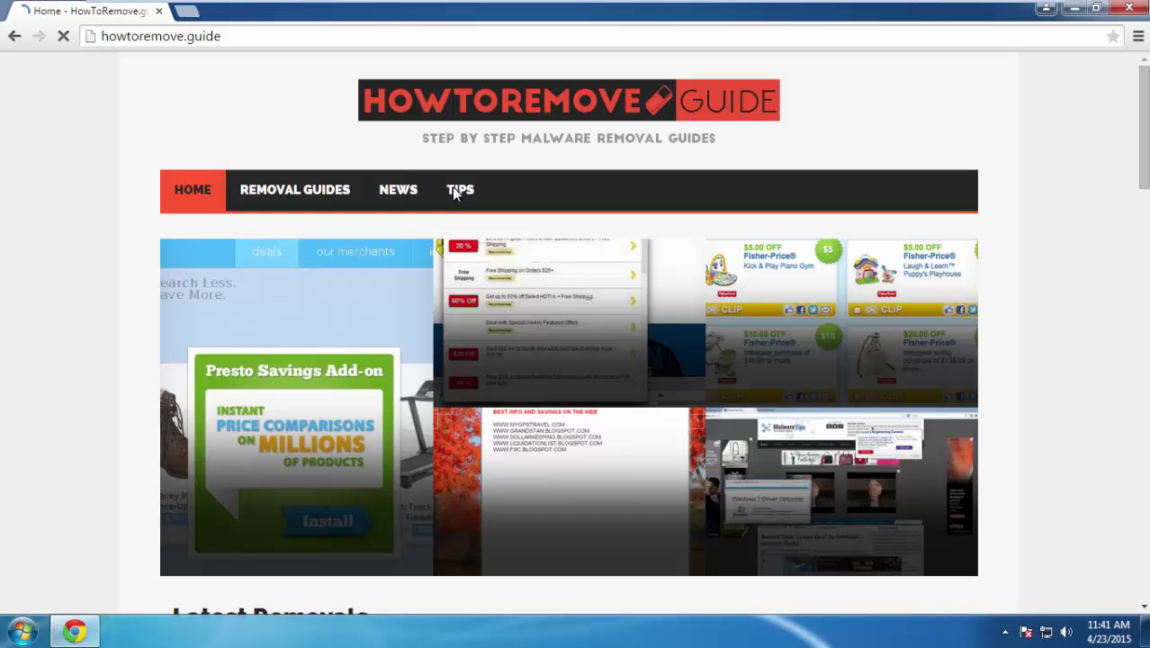
click(450, 190)
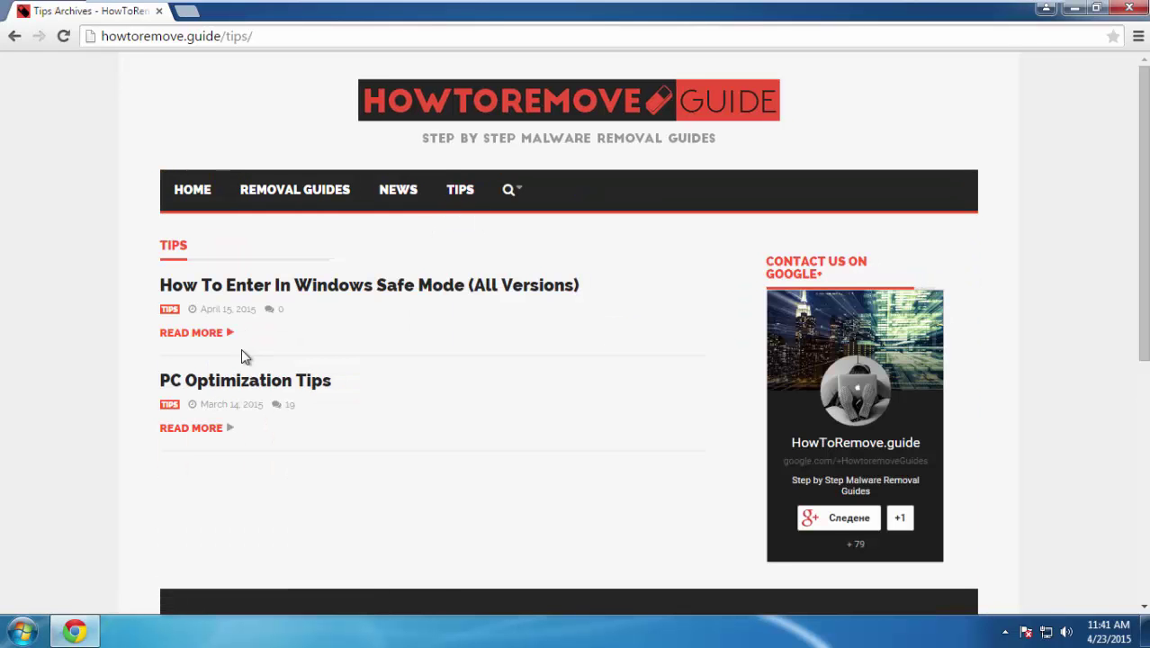
click(222, 387)
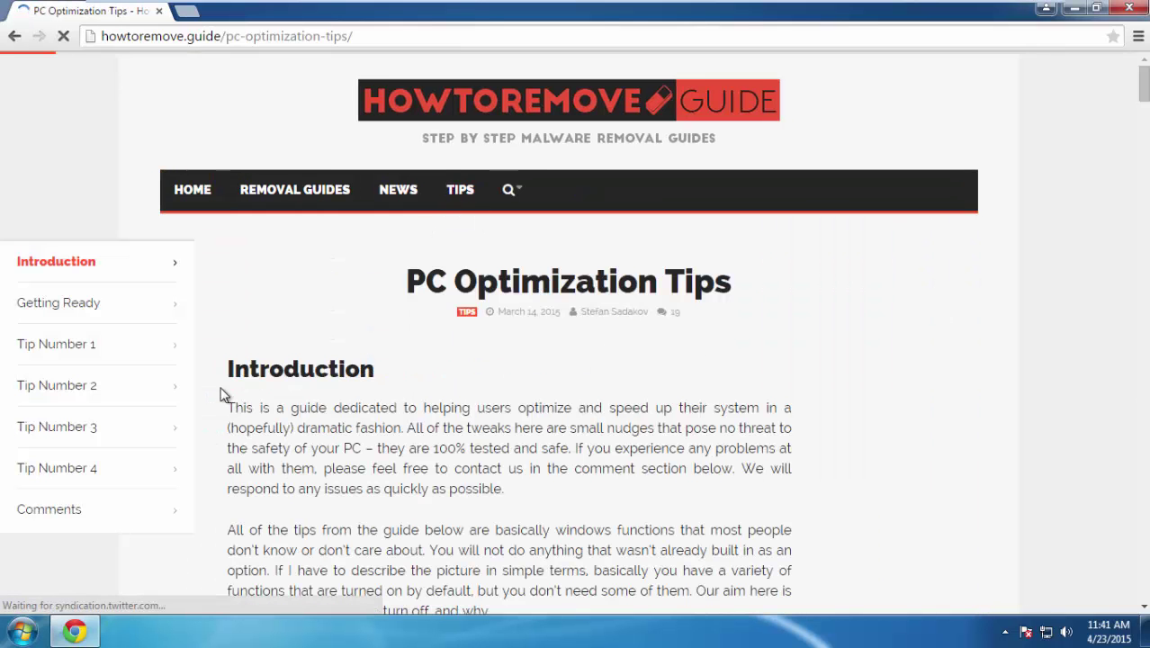
Step: Look through the article's sections from Getting Ready to Tip Number 3
click(32, 303)
click(78, 190)
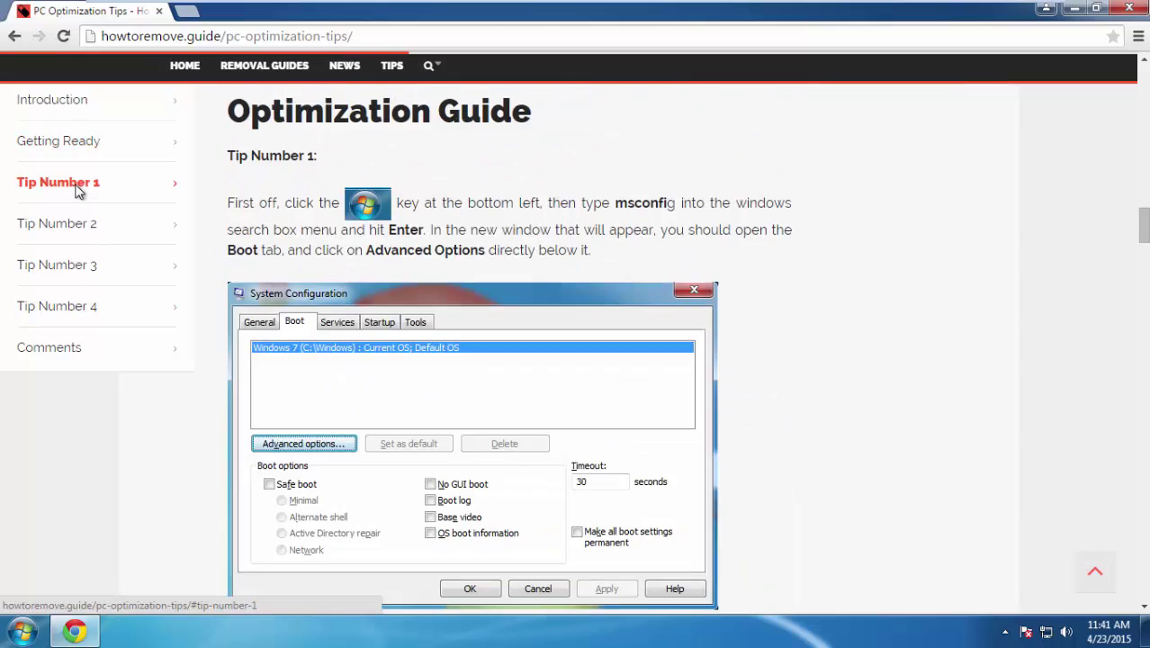
click(63, 231)
click(63, 266)
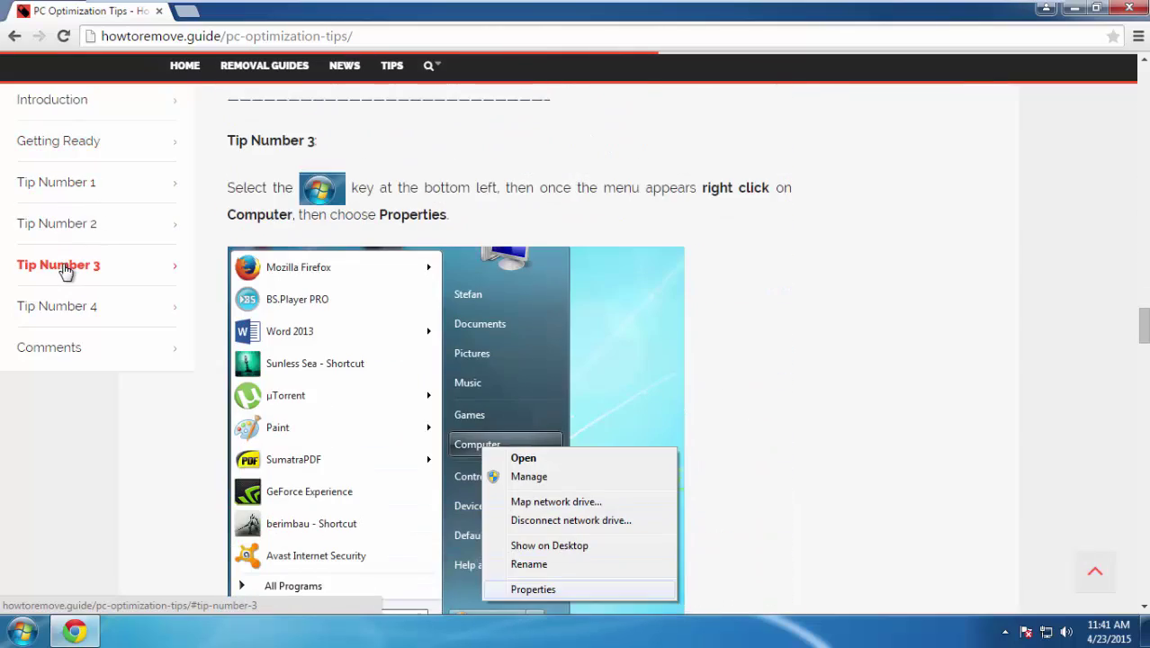